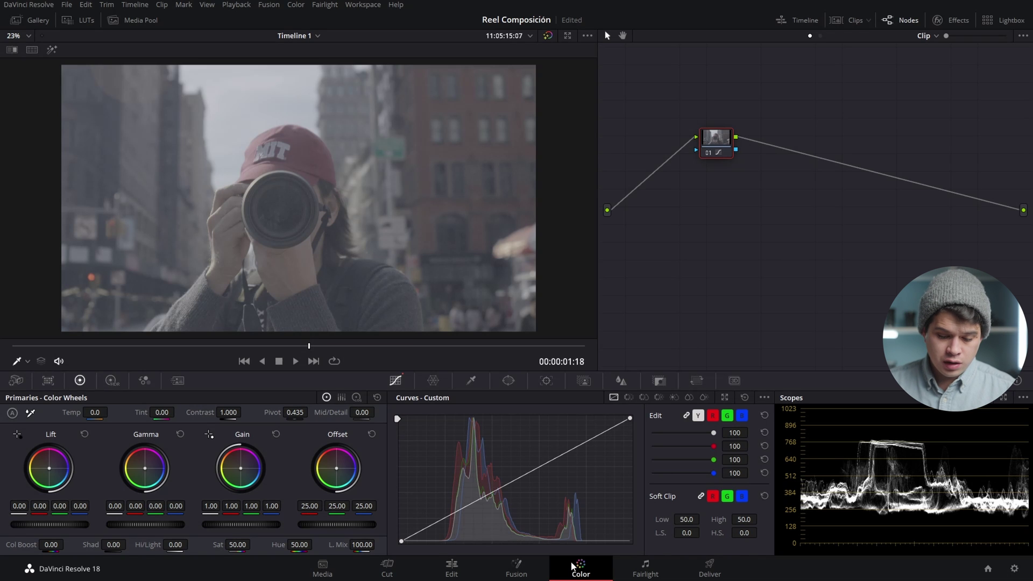
# Play part of the clip and park the playhead on the frame at 00:00:01:09
pyautogui.click(141, 347)
pyautogui.press('space')
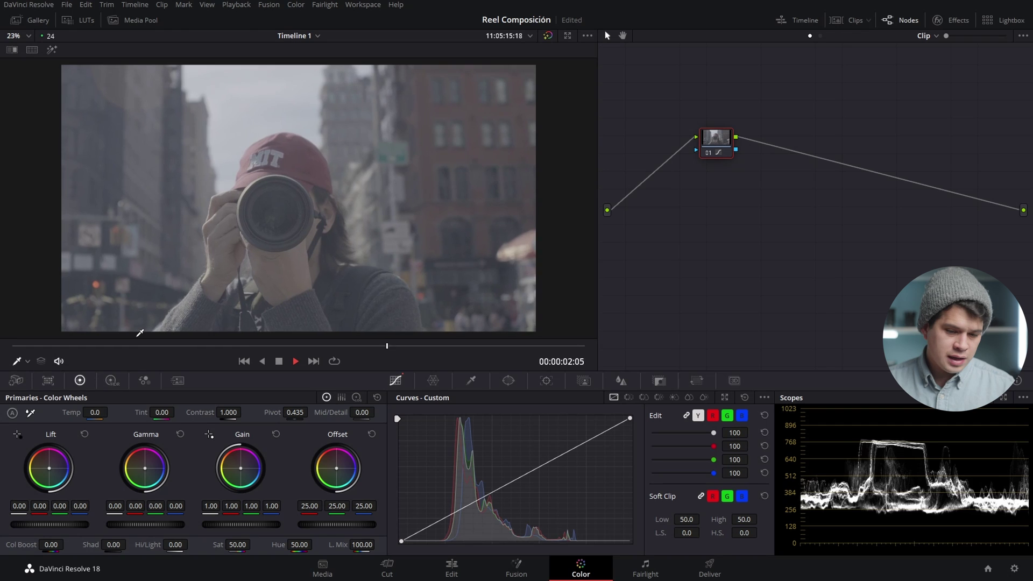
pyautogui.click(138, 347)
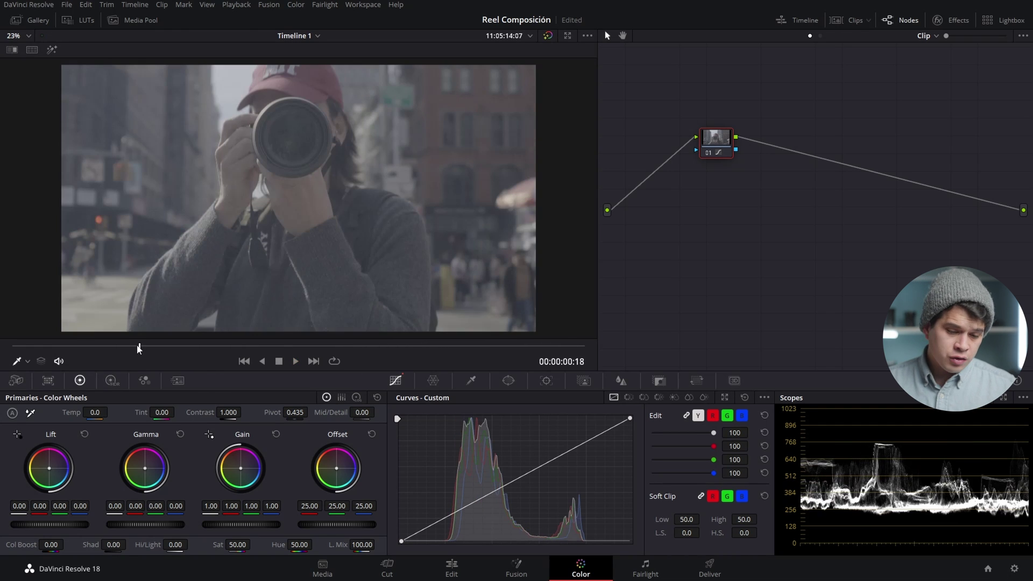
pyautogui.moveTo(138, 347); pyautogui.dragTo(246, 347)
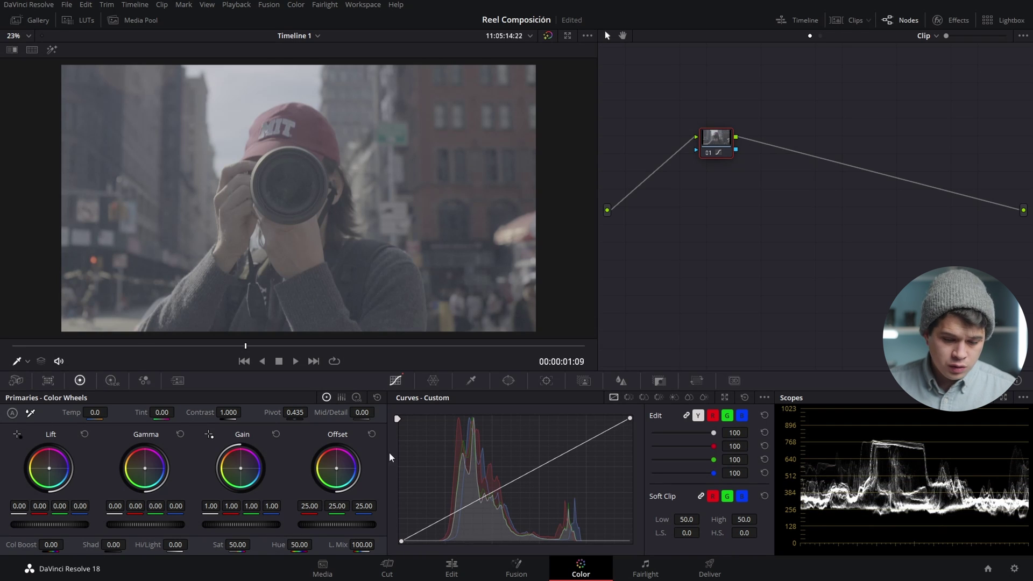
# Show the log wheels, and switch to the High Dynamic Range color wheels
pyautogui.click(357, 397)
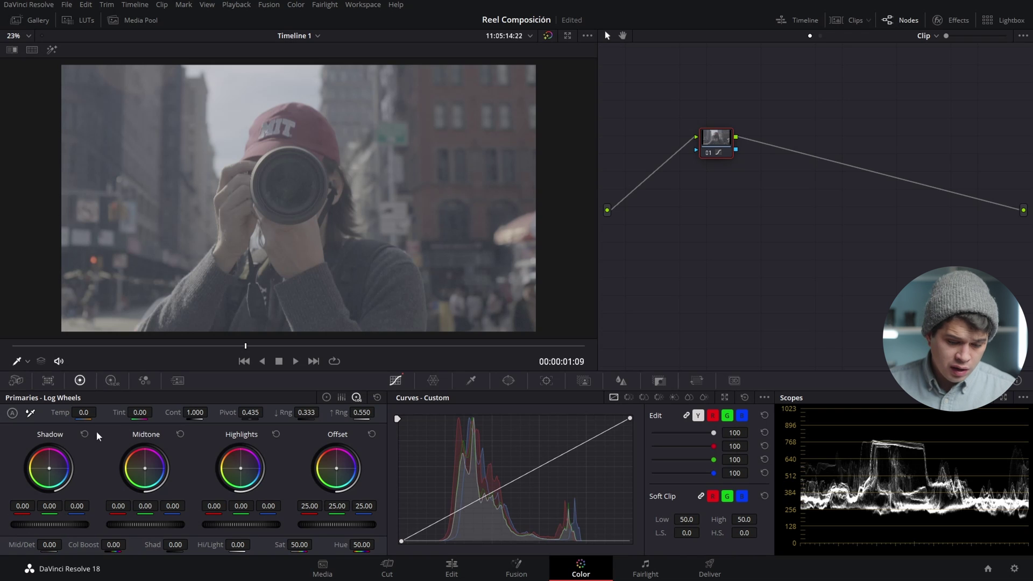
pyautogui.click(111, 381)
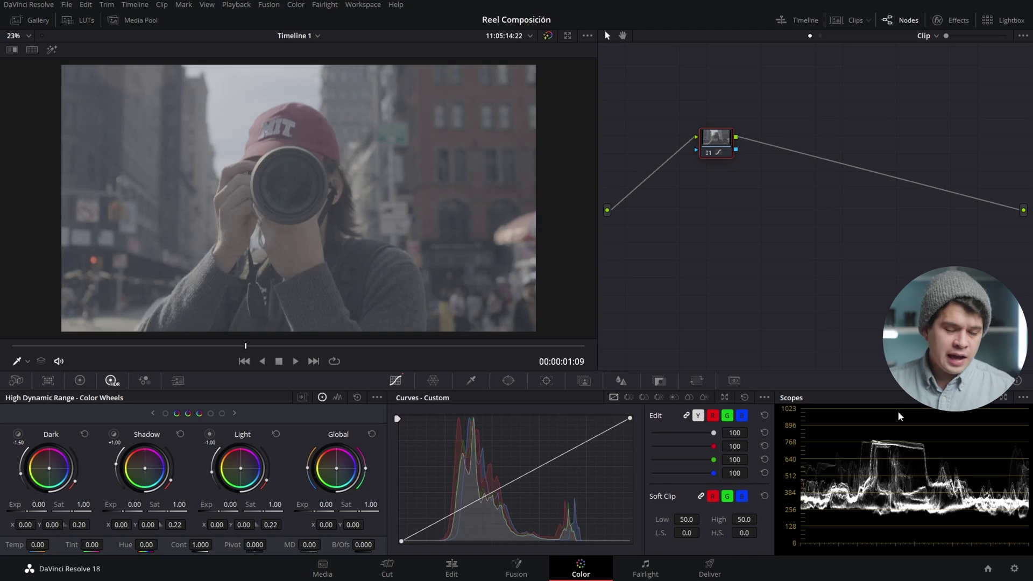
# Apply the TFA - S3_SGamut3.Cine_10bit LUT to node 01 and compare the image with the node disabled and enabled
pyautogui.click(79, 19)
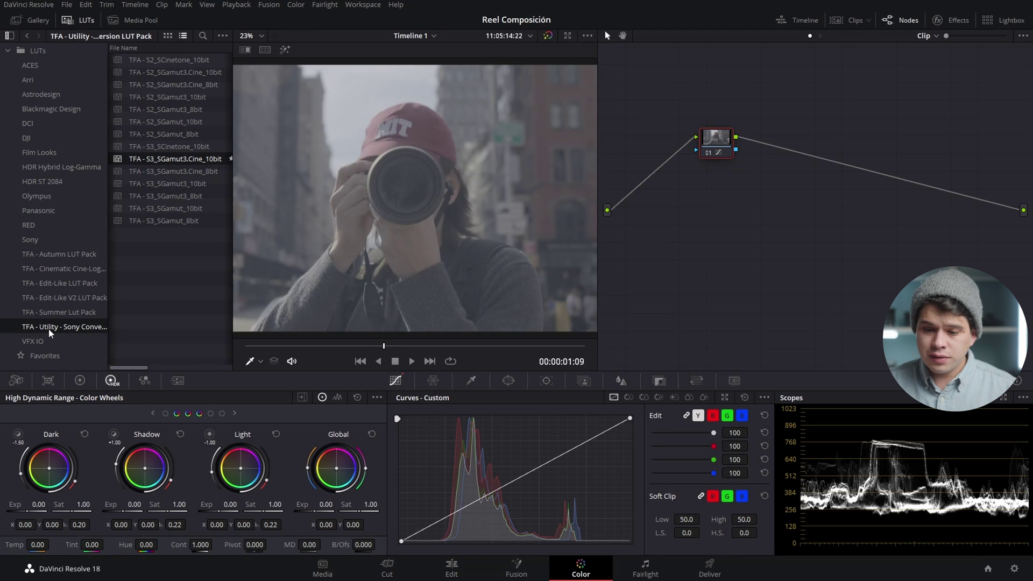
pyautogui.moveTo(710, 151); pyautogui.dragTo(744, 174)
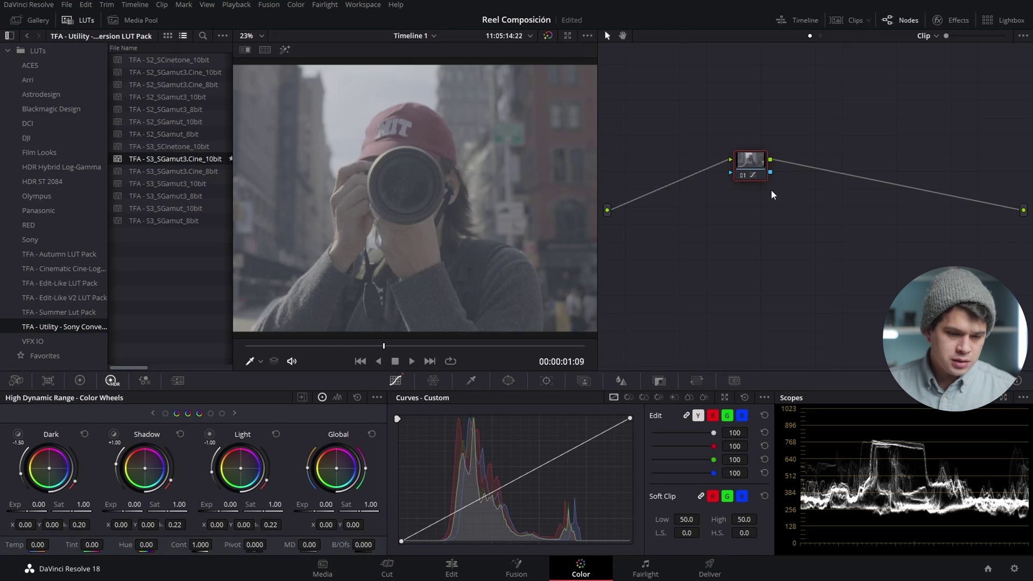
pyautogui.doubleClick(178, 159)
pyautogui.click(71, 23)
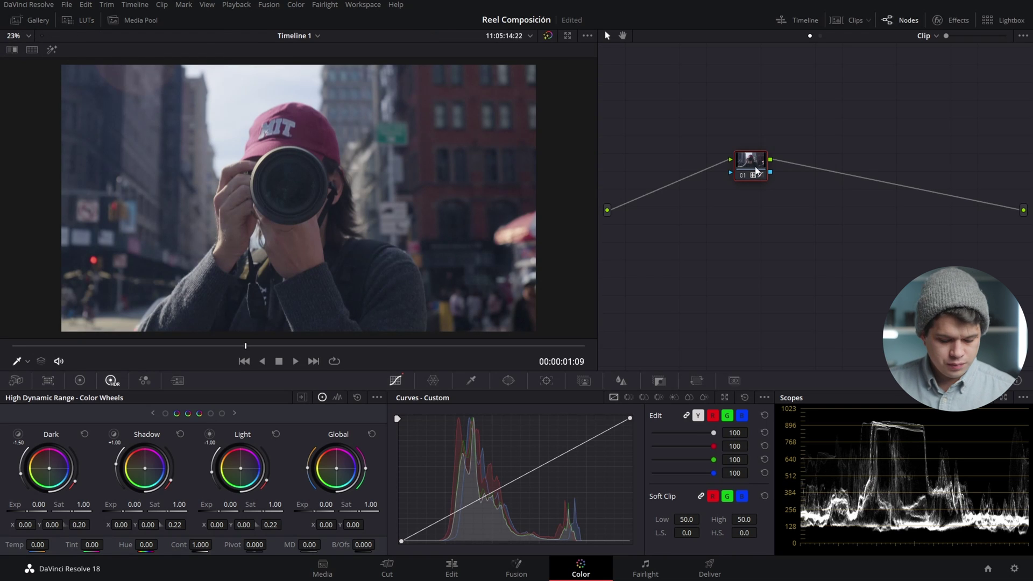
pyautogui.hotkey('ctrl', 'd')
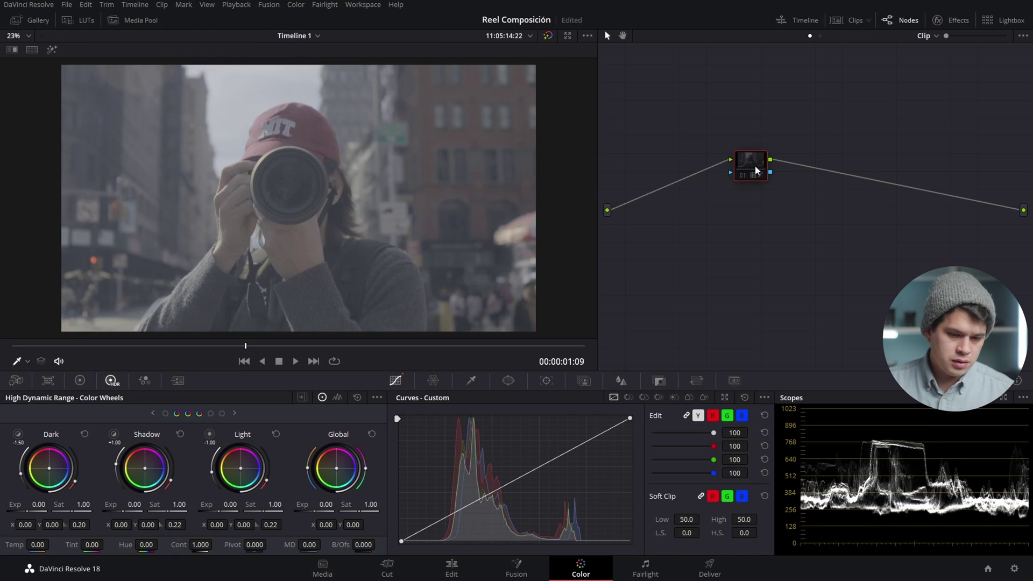
pyautogui.hotkey('ctrl', 'd')
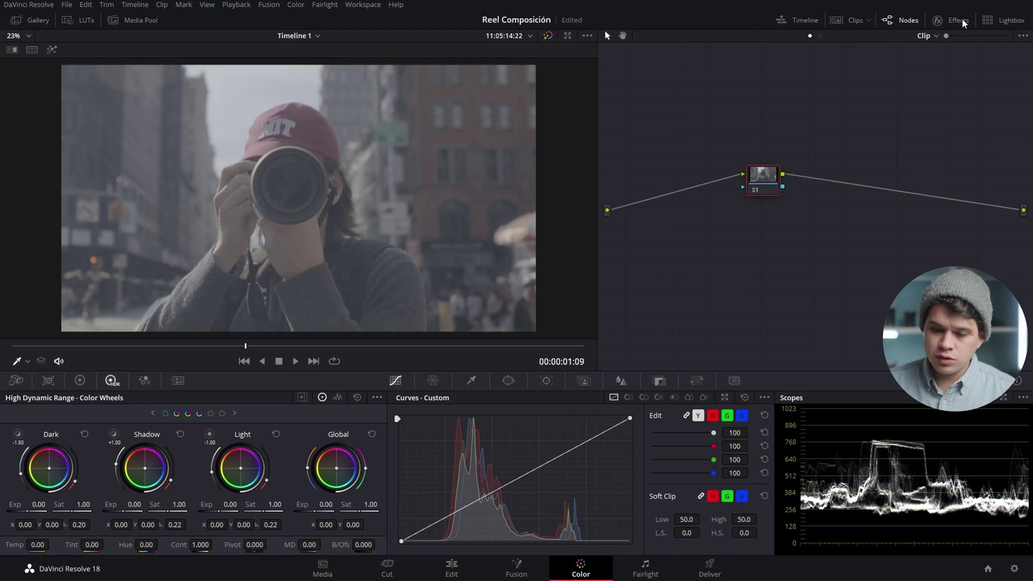
# Search the effects library for "color" and apply Color Space Transform to node 01
pyautogui.click(958, 19)
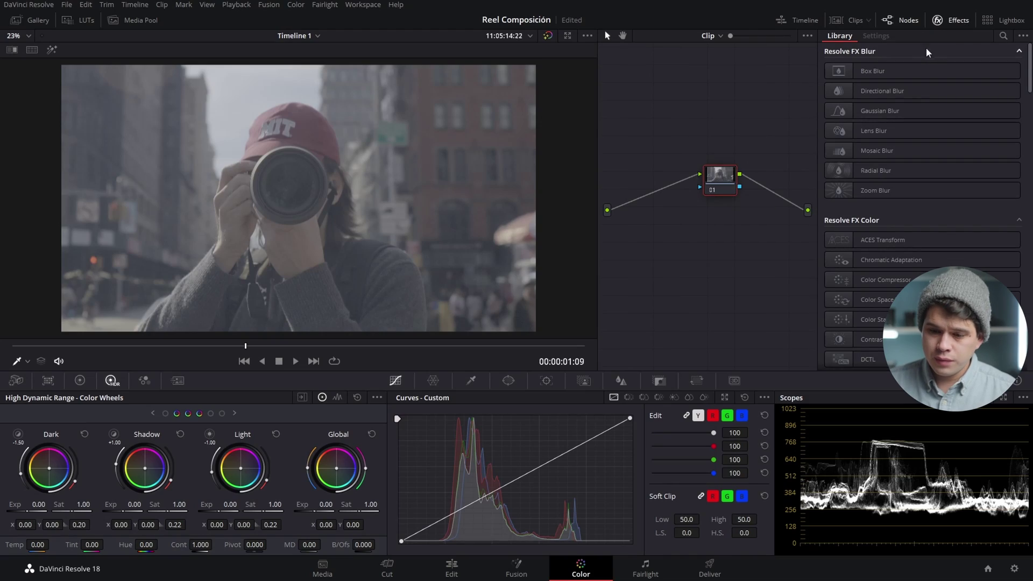
pyautogui.click(1003, 35)
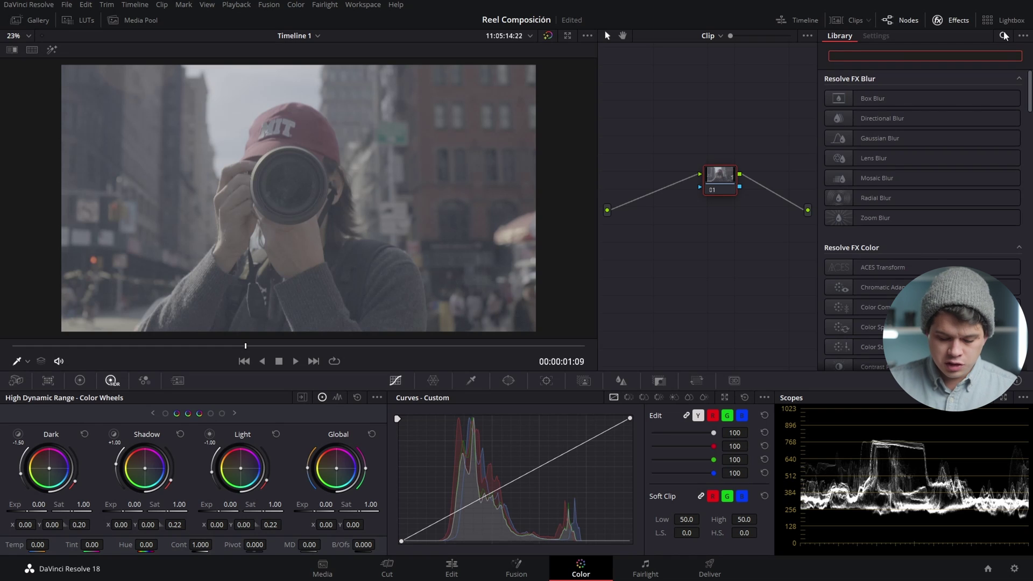
pyautogui.write('color')
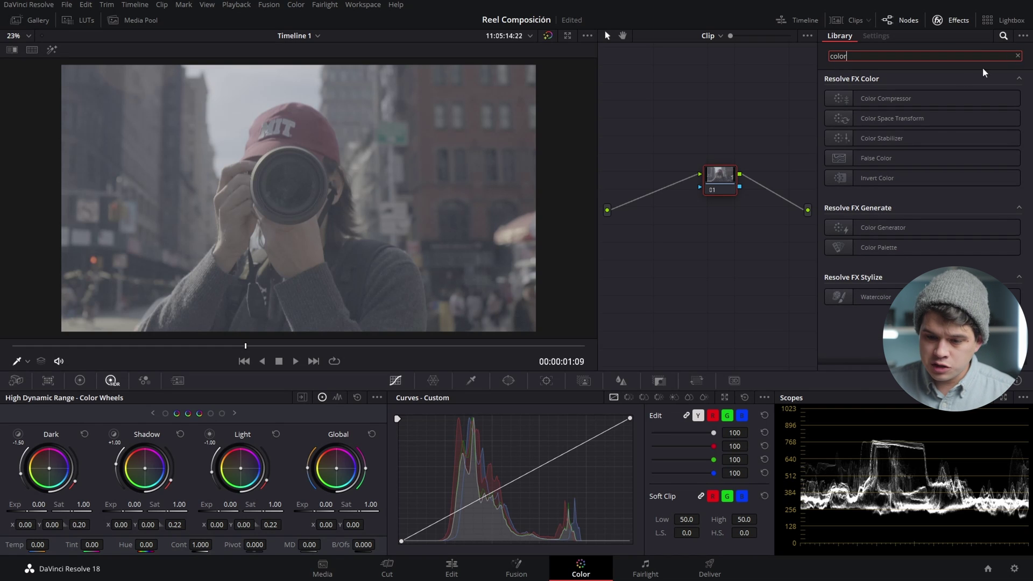
pyautogui.moveTo(941, 125); pyautogui.dragTo(723, 184)
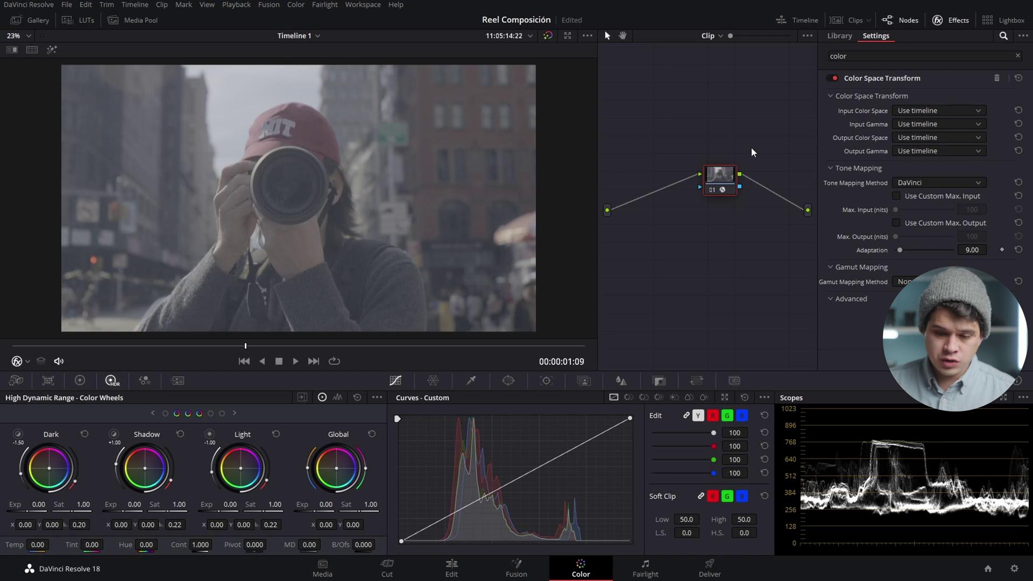
pyautogui.moveTo(704, 191); pyautogui.dragTo(768, 191)
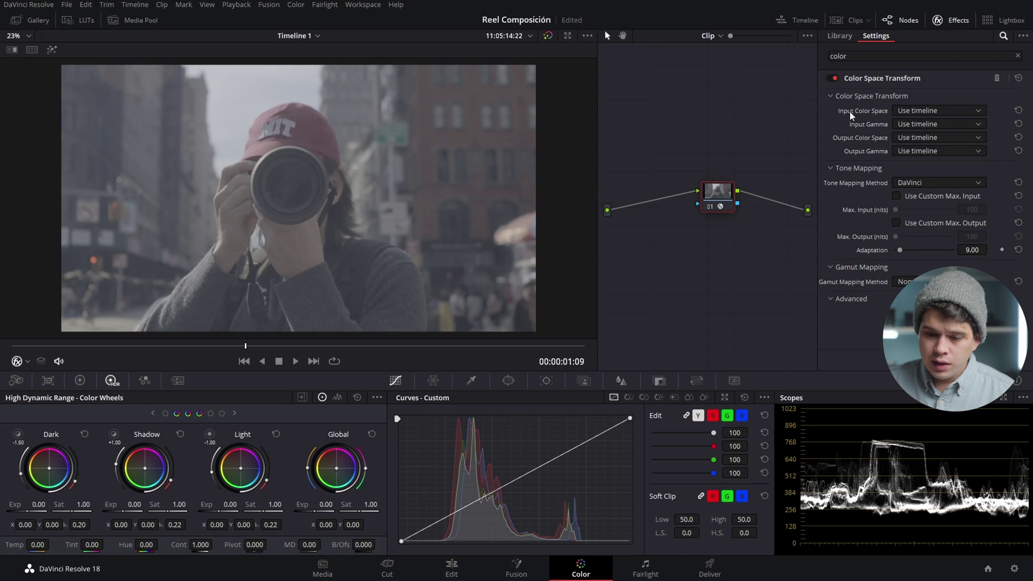
# Set the transform's input color space to Sony S-Gamut3.Cine and input gamma to Sony S-Log3, and compare node 01 off and on
pyautogui.click(909, 110)
pyautogui.scroll(-5, 950, 156)
pyautogui.click(950, 157)
pyautogui.click(919, 127)
pyautogui.scroll(-5, 941, 182)
pyautogui.scroll(-5, 951, 184)
pyautogui.scroll(-3, 952, 183)
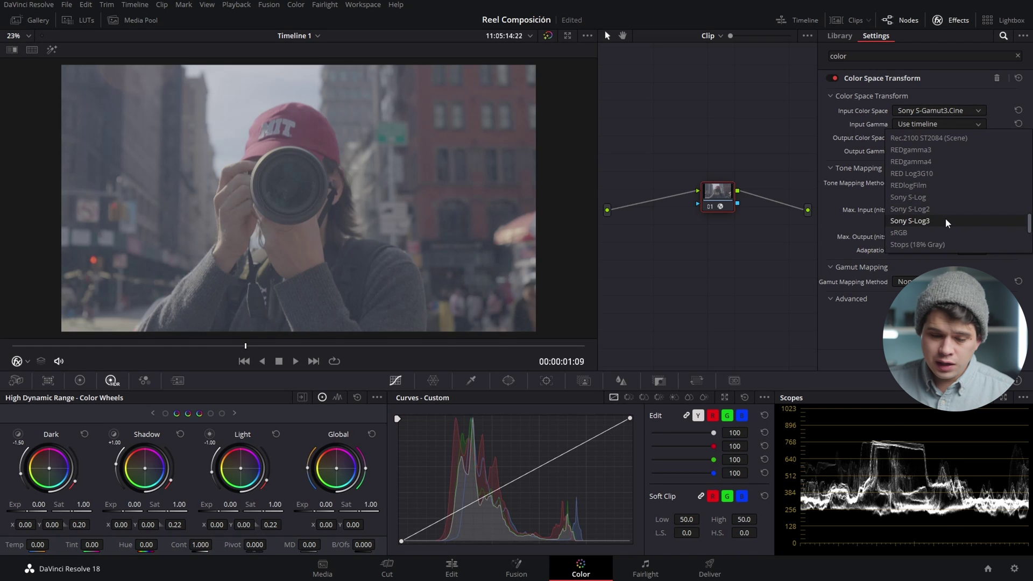
pyautogui.click(944, 220)
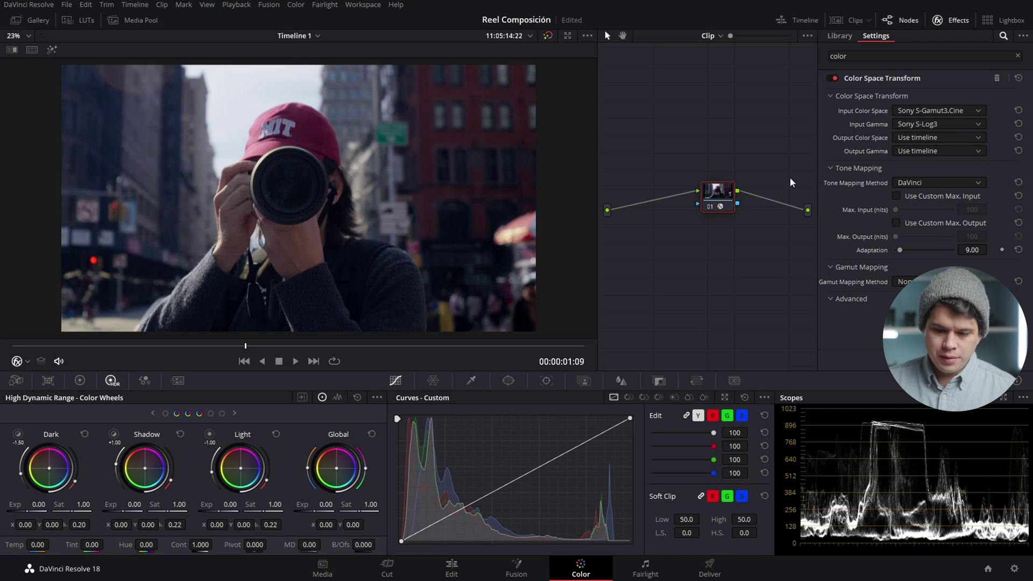
pyautogui.click(711, 206)
pyautogui.click(712, 206)
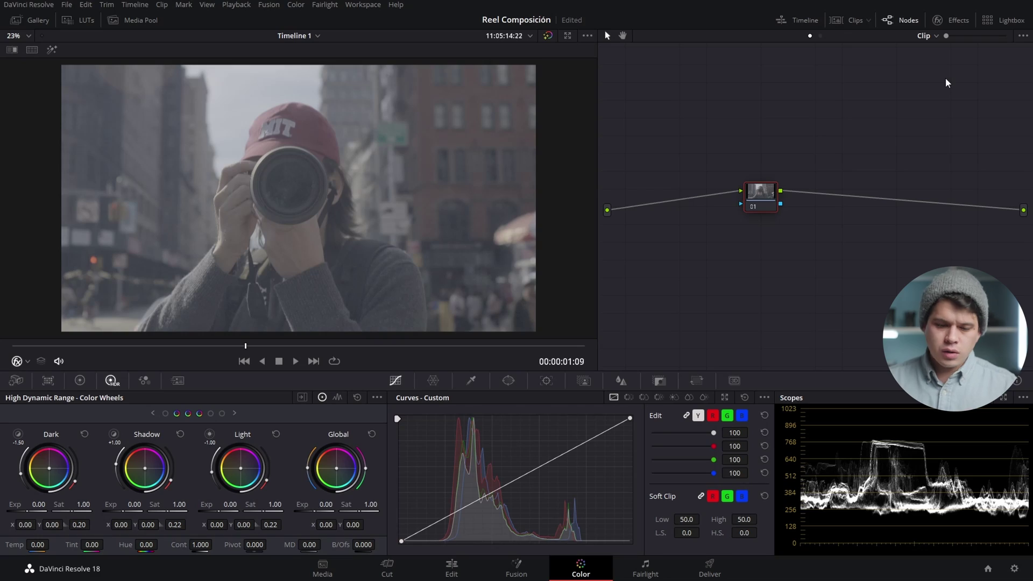
# Set the project's color science to DaVinci YRGB Color Managed and save the project settings
pyautogui.click(1016, 571)
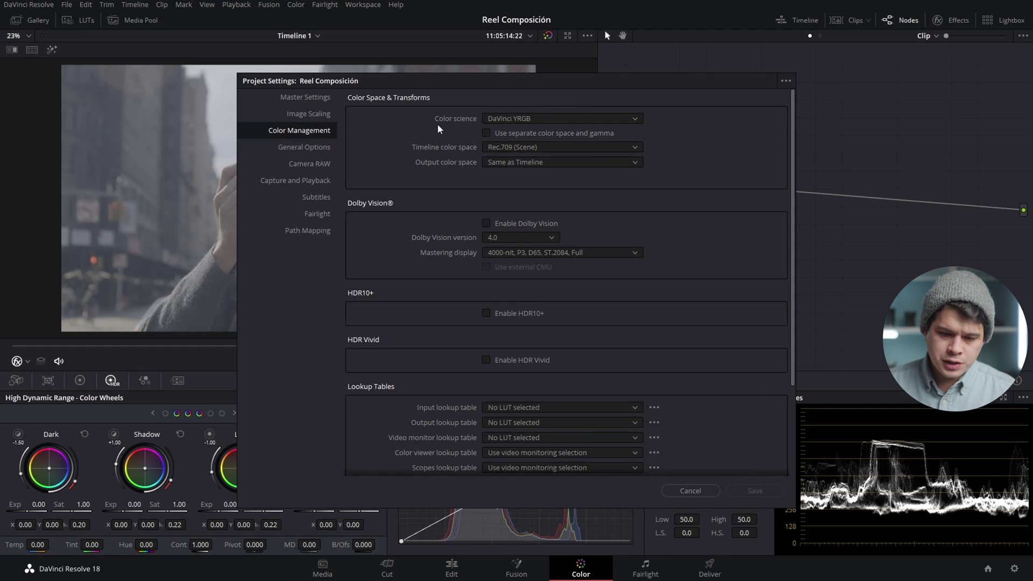
pyautogui.click(531, 118)
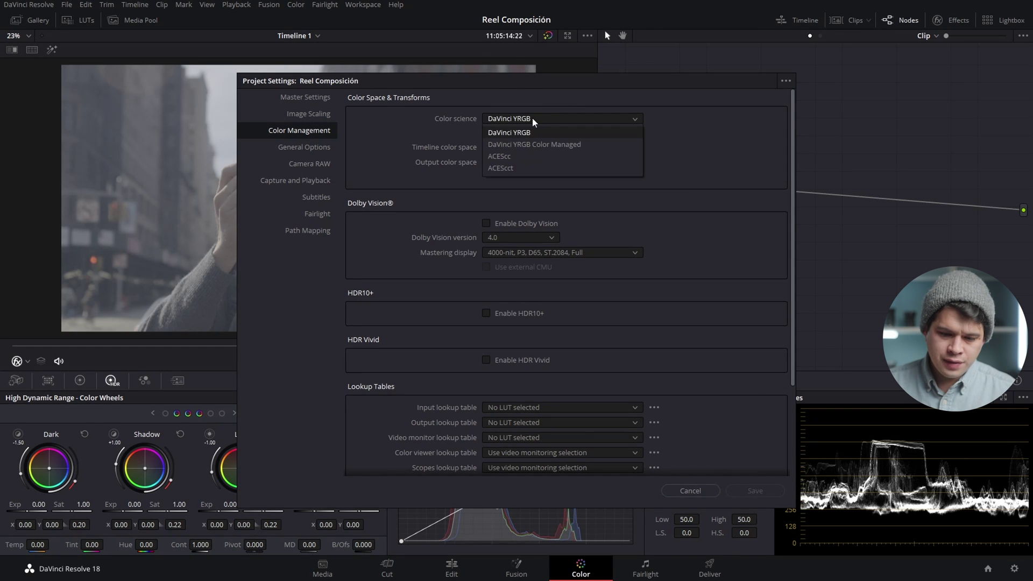
pyautogui.click(534, 147)
pyautogui.moveTo(614, 82); pyautogui.dragTo(803, 32)
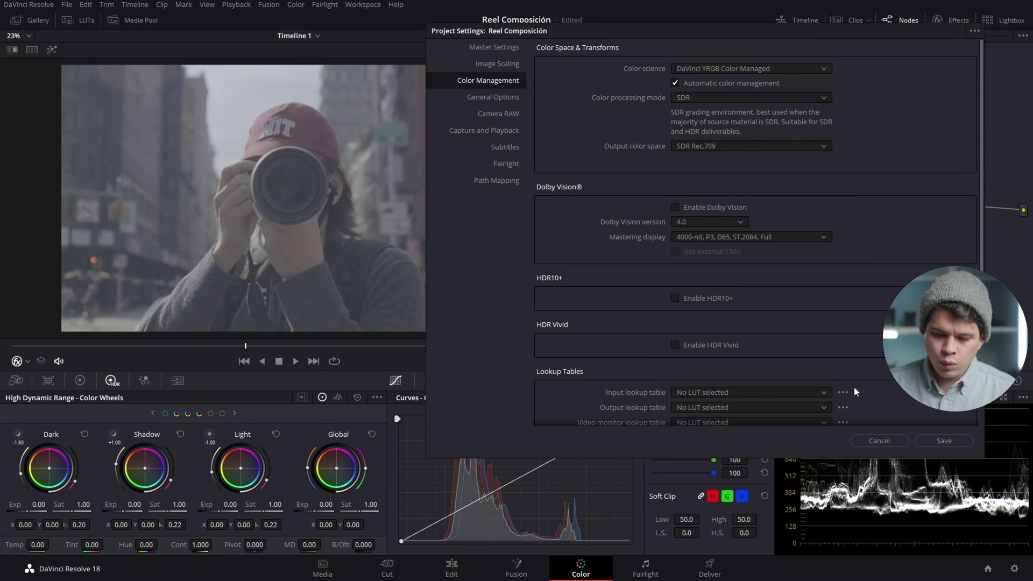
pyautogui.click(941, 441)
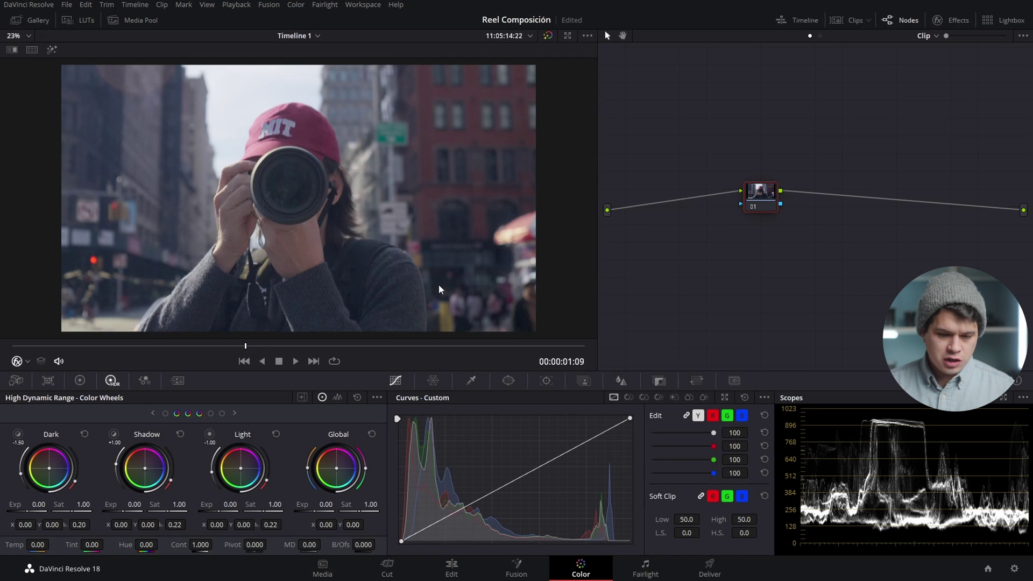
# Disable automatic color management in the project settings and set the color processing mode to Custom
pyautogui.hotkey('shift', '9')
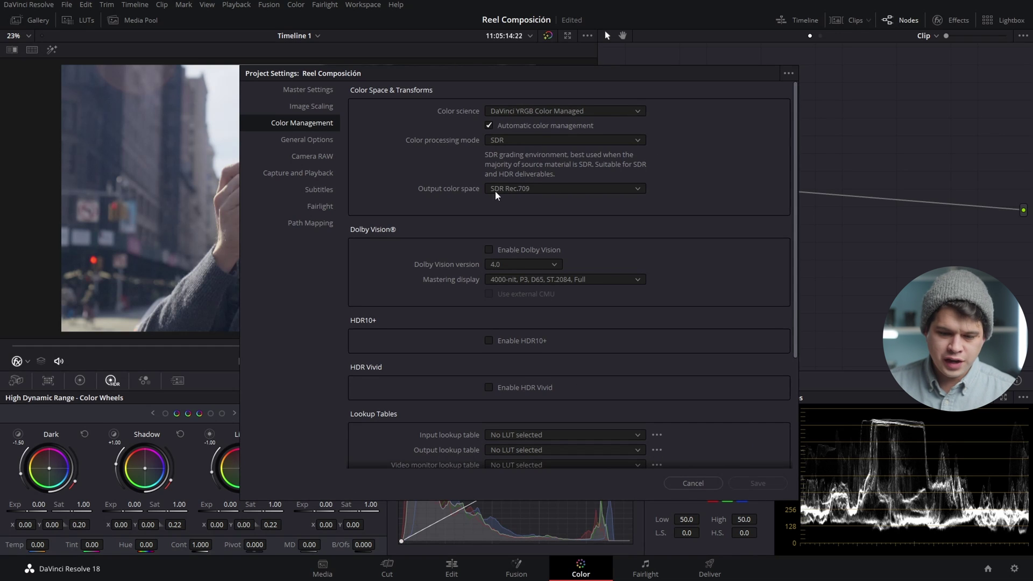
pyautogui.click(489, 126)
pyautogui.click(531, 140)
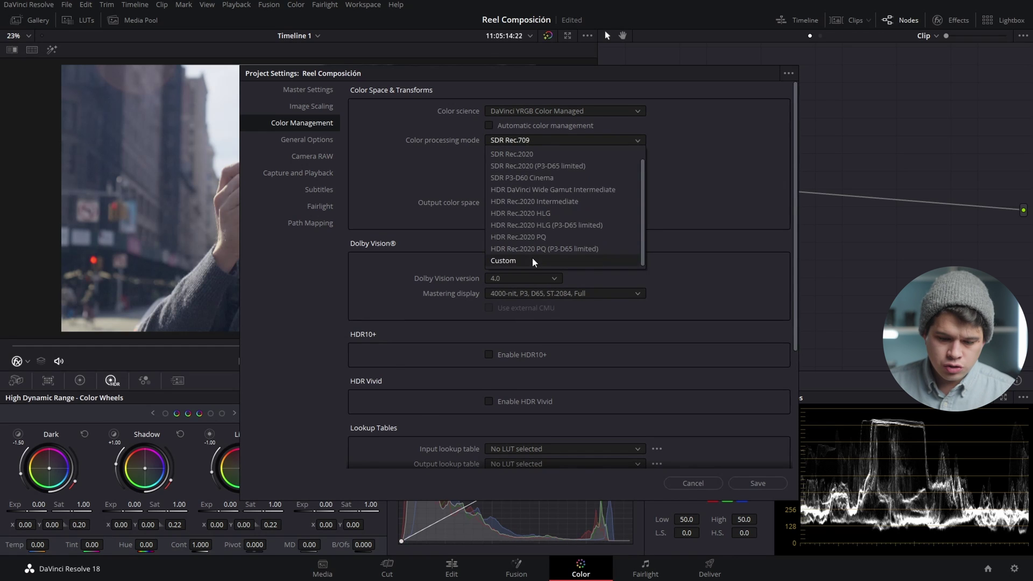
pyautogui.click(532, 262)
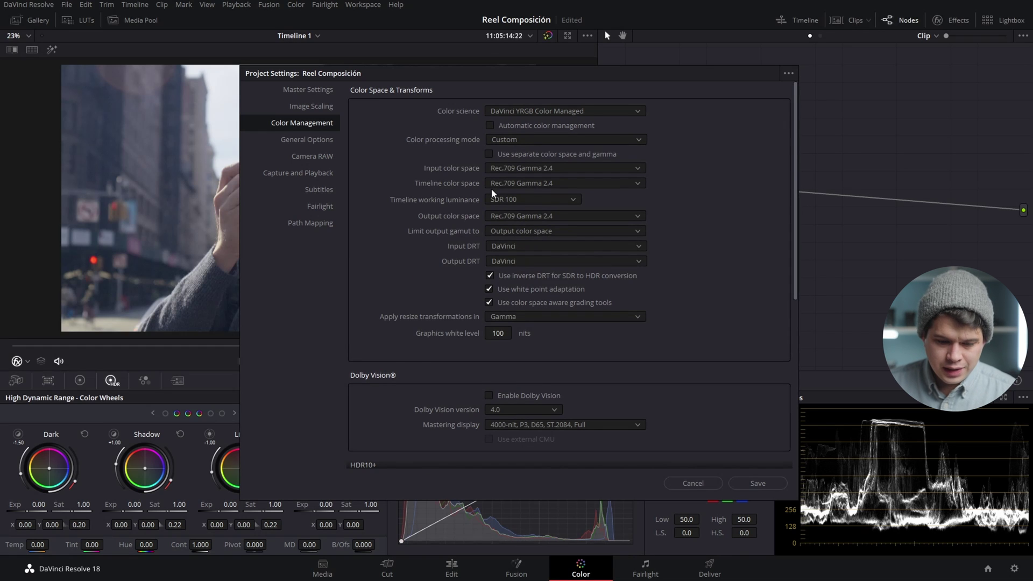
# Set the project's output color space to sRGB and save the project settings
pyautogui.click(519, 216)
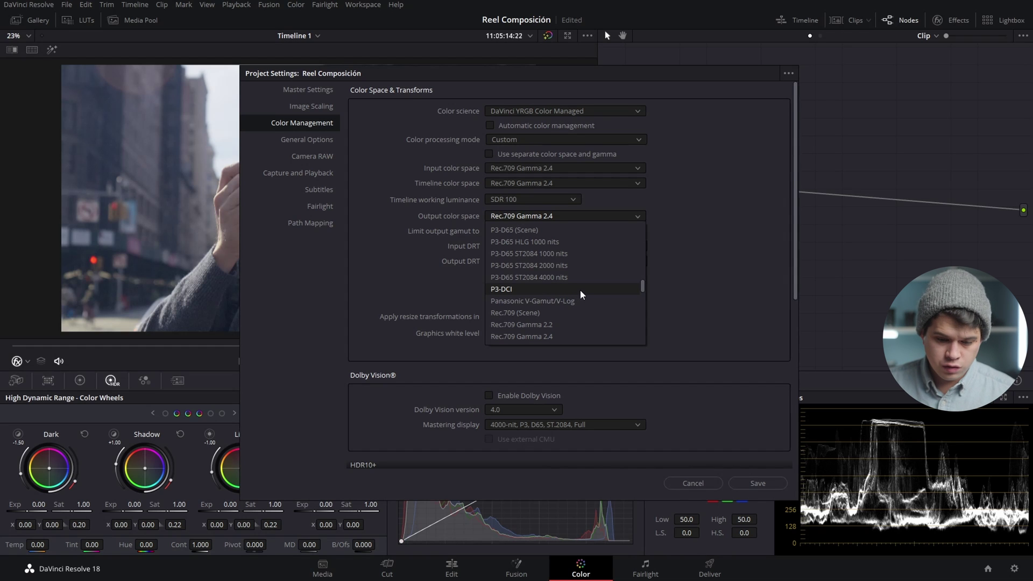
pyautogui.scroll(-6, 541, 289)
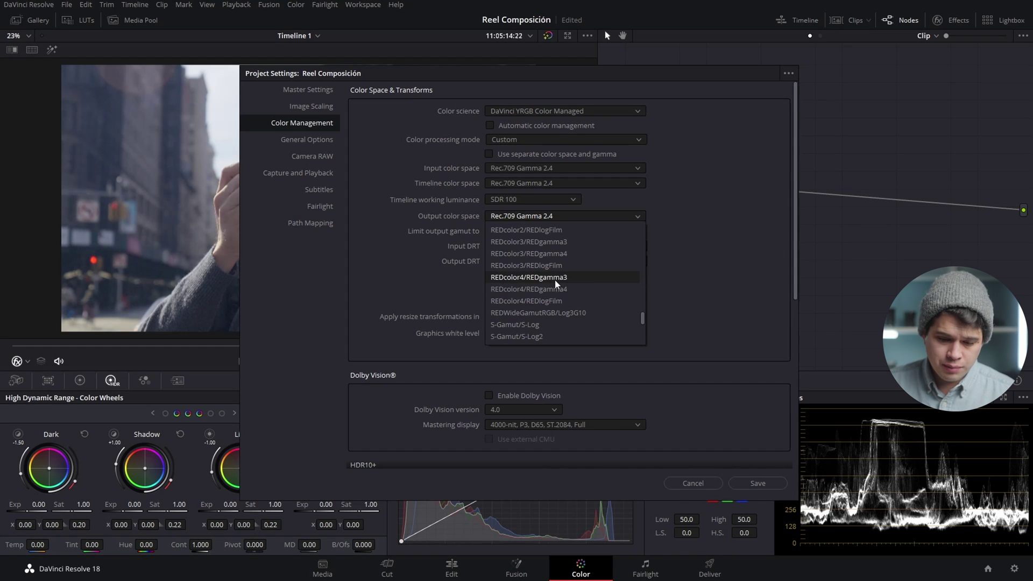
pyautogui.scroll(-4, 554, 279)
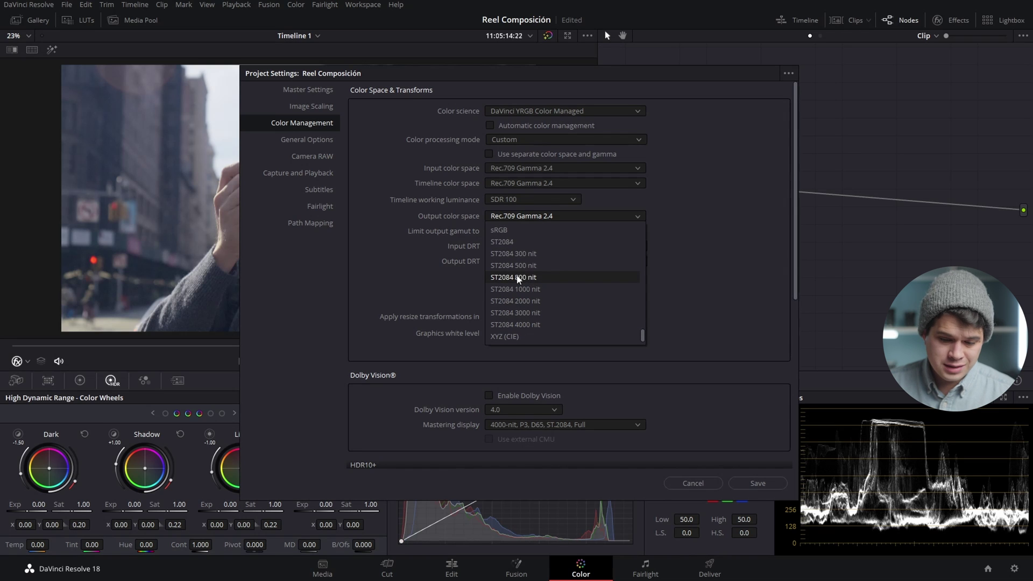
pyautogui.scroll(3, 572, 260)
pyautogui.click(581, 298)
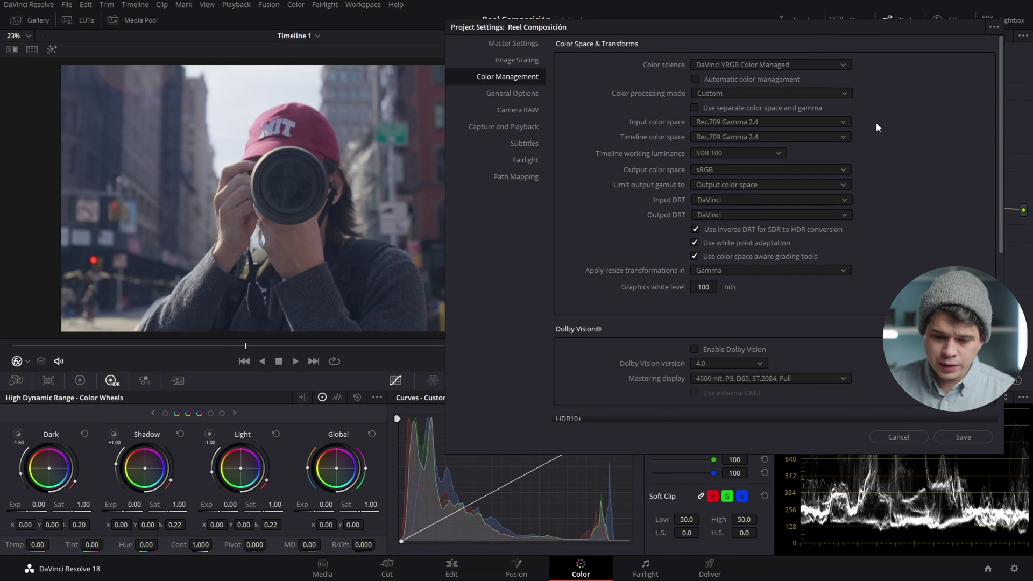
pyautogui.click(960, 436)
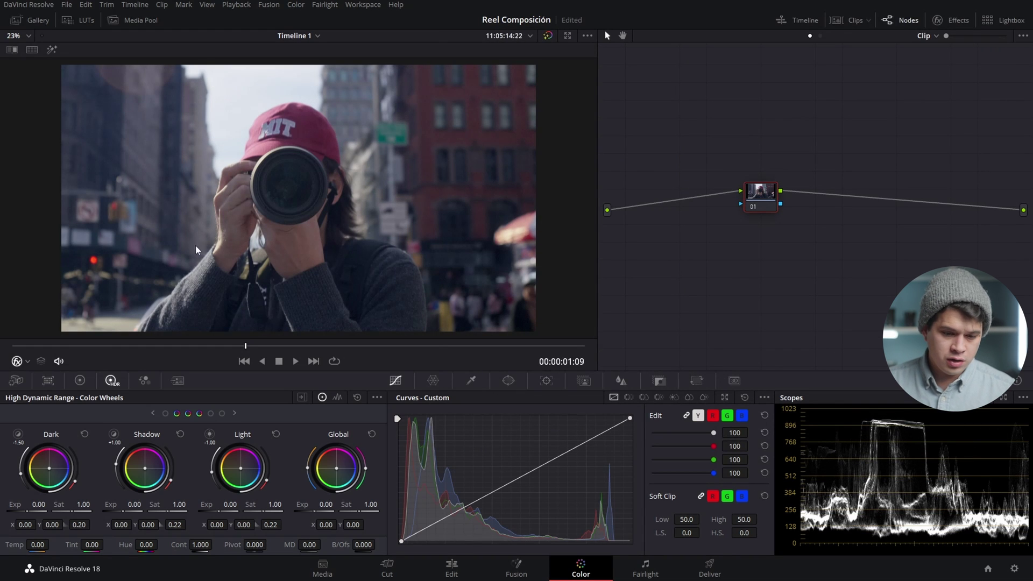
pyautogui.moveTo(761, 195); pyautogui.dragTo(725, 204)
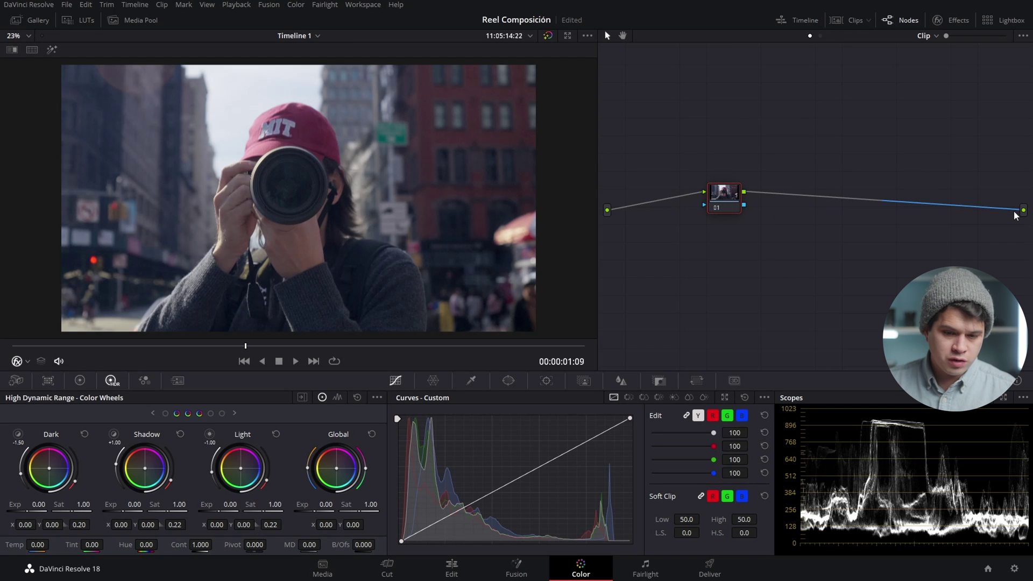
pyautogui.moveTo(727, 203); pyautogui.dragTo(784, 211)
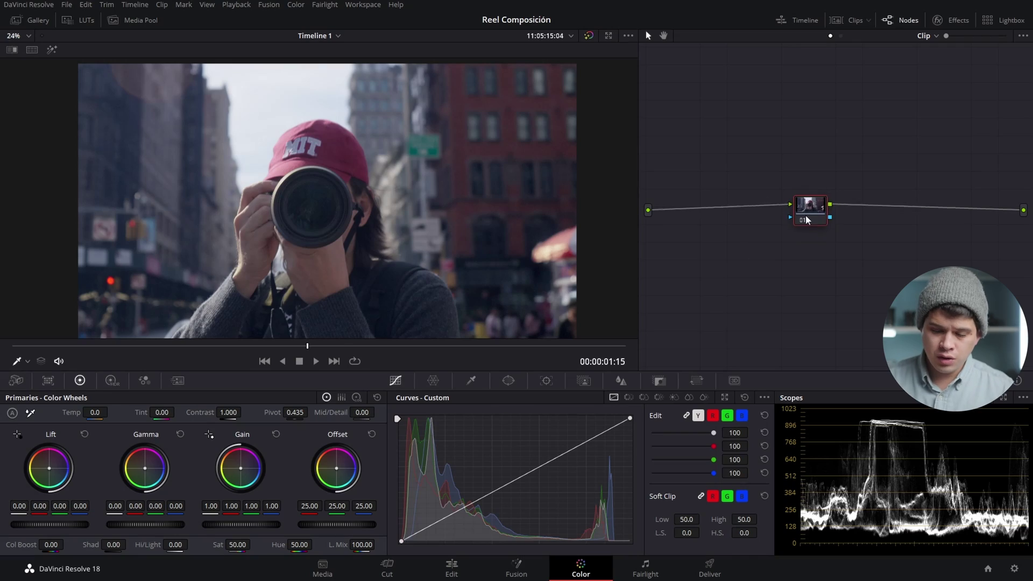
pyautogui.moveTo(805, 219); pyautogui.dragTo(791, 216)
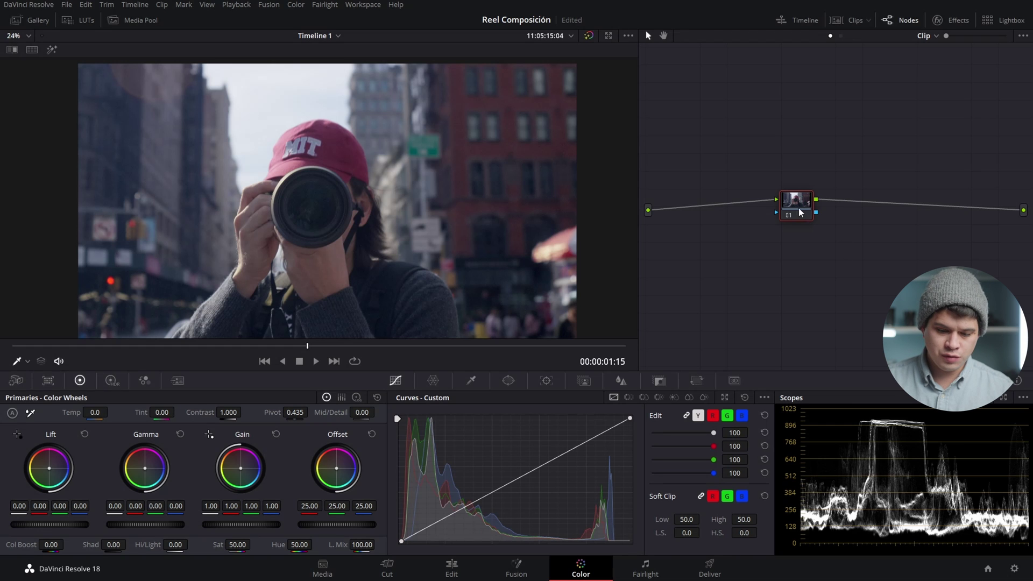
# Add a midtone curve point and tint the gain on node 01, and reset the node's grade
pyautogui.click(494, 484)
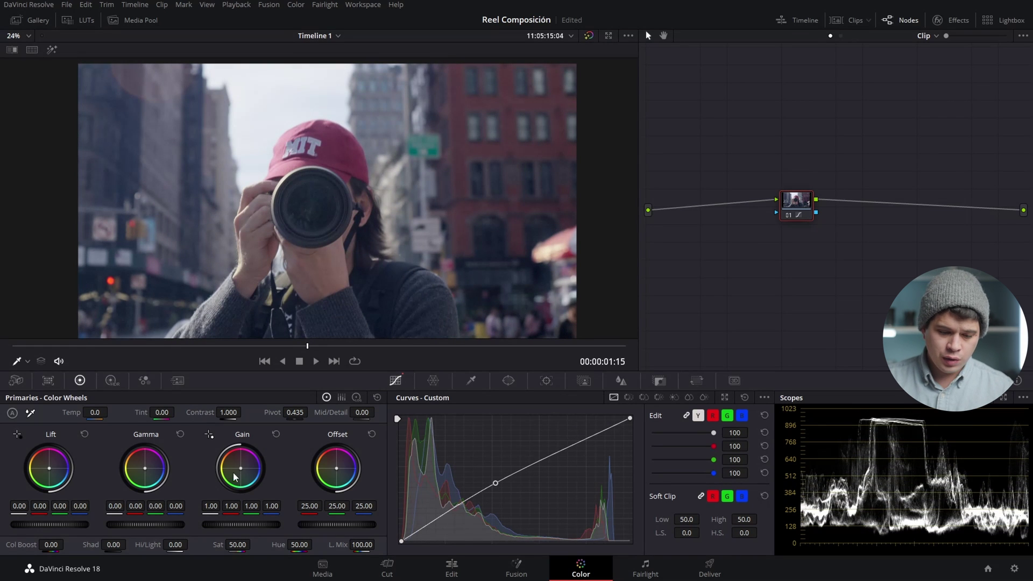
pyautogui.rightClick(805, 206)
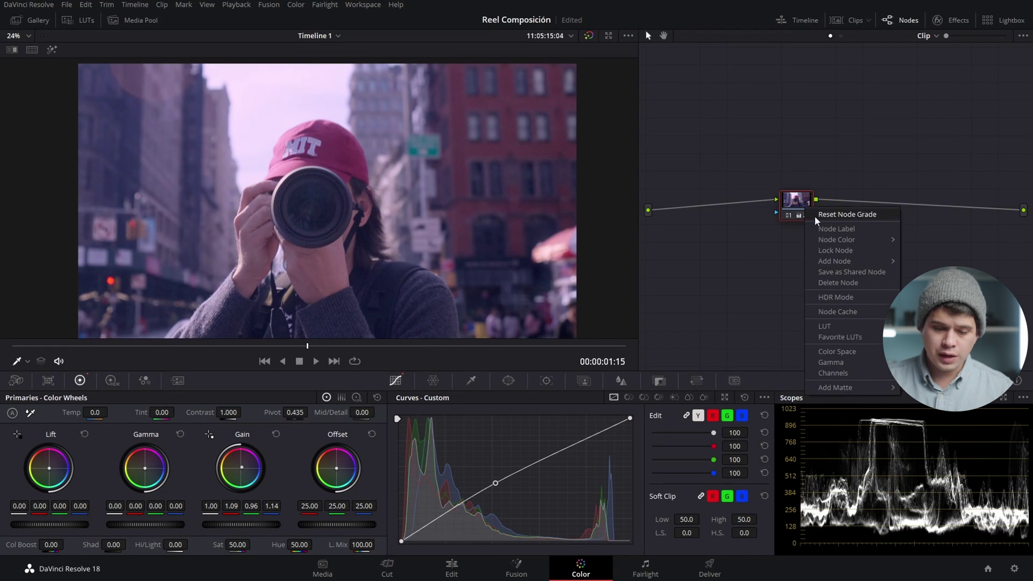
pyautogui.click(814, 215)
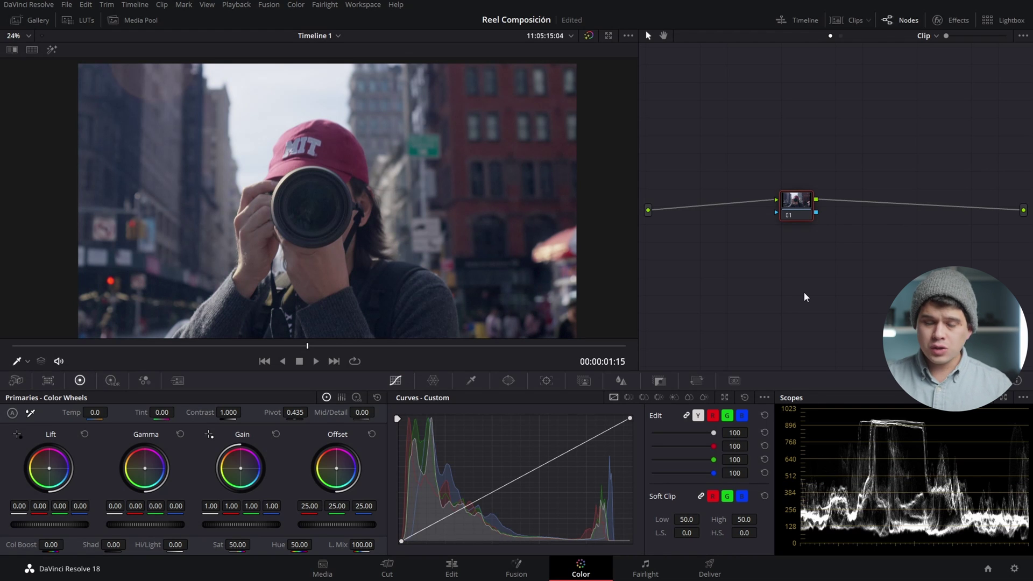
# Reposition node 01, add two serial nodes after it, and delete the added nodes
pyautogui.moveTo(800, 210); pyautogui.dragTo(782, 204)
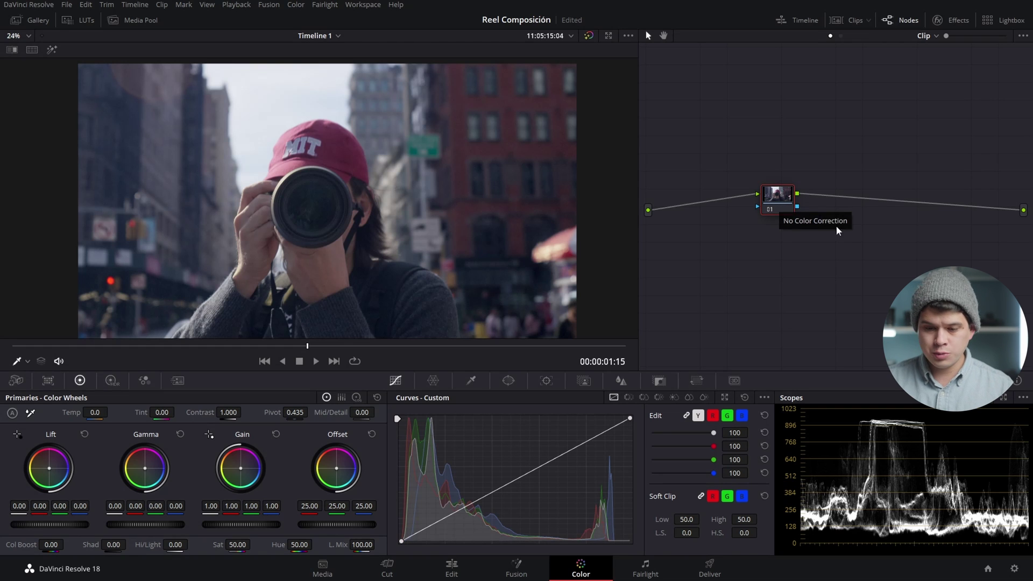
pyautogui.hotkey('alt', 's')
pyautogui.hotkey('alt', 's')
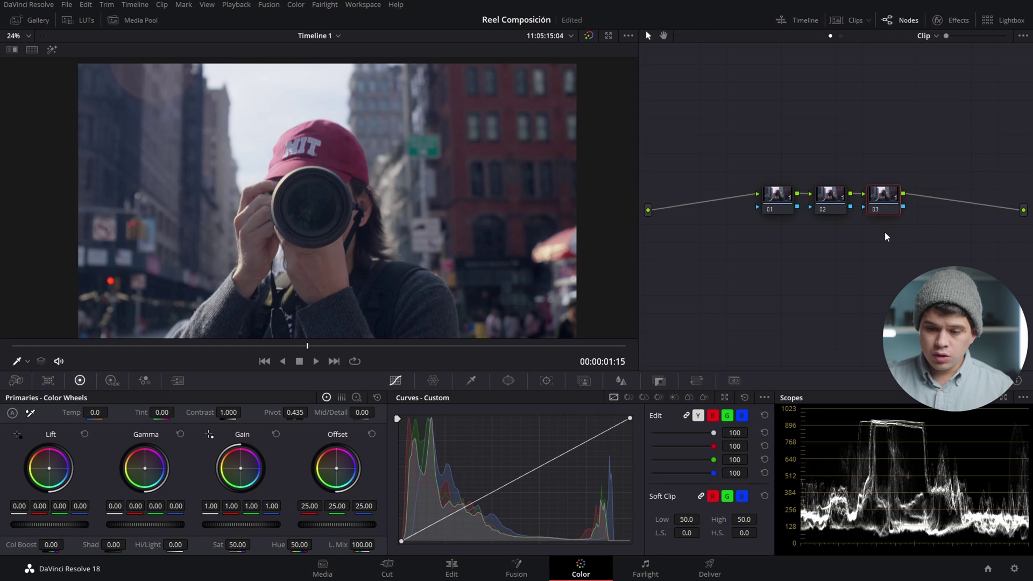
pyautogui.press('Delete')
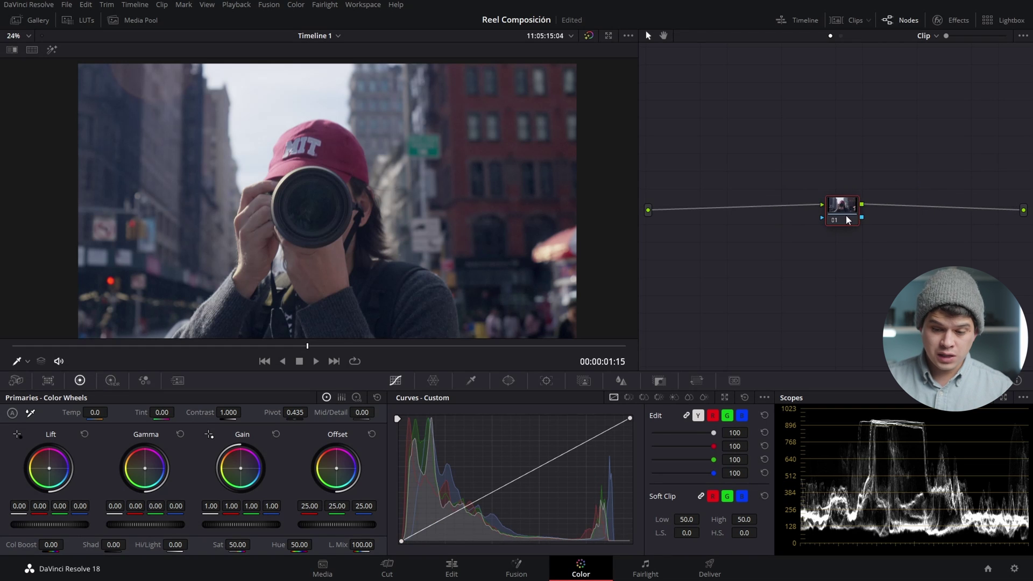
# Try adding serial nodes around node 01, including before it, and undo the additions
pyautogui.hotkey('alt', 's')
pyautogui.hotkey('shift', 's')
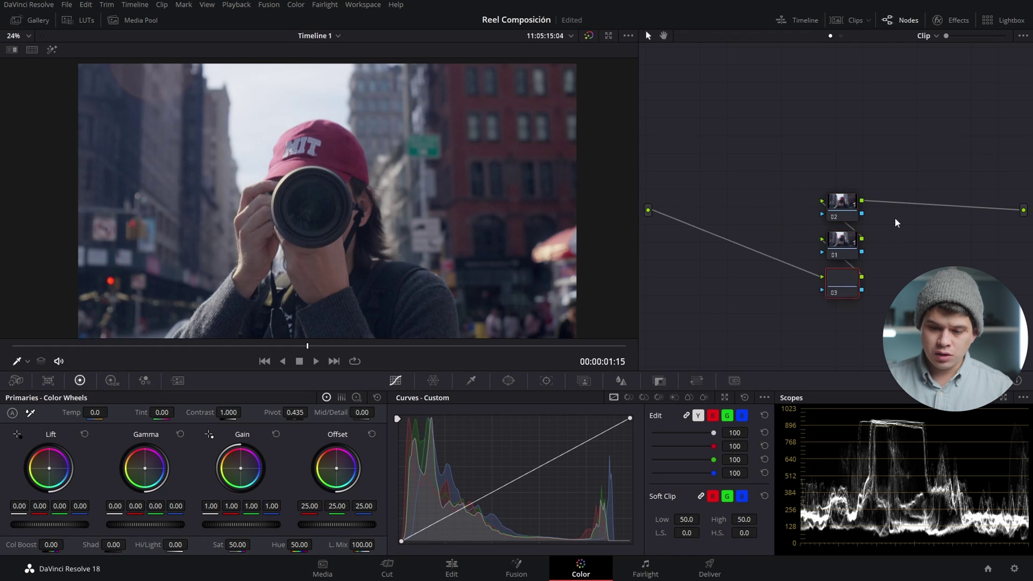
pyautogui.hotkey('shift', 's')
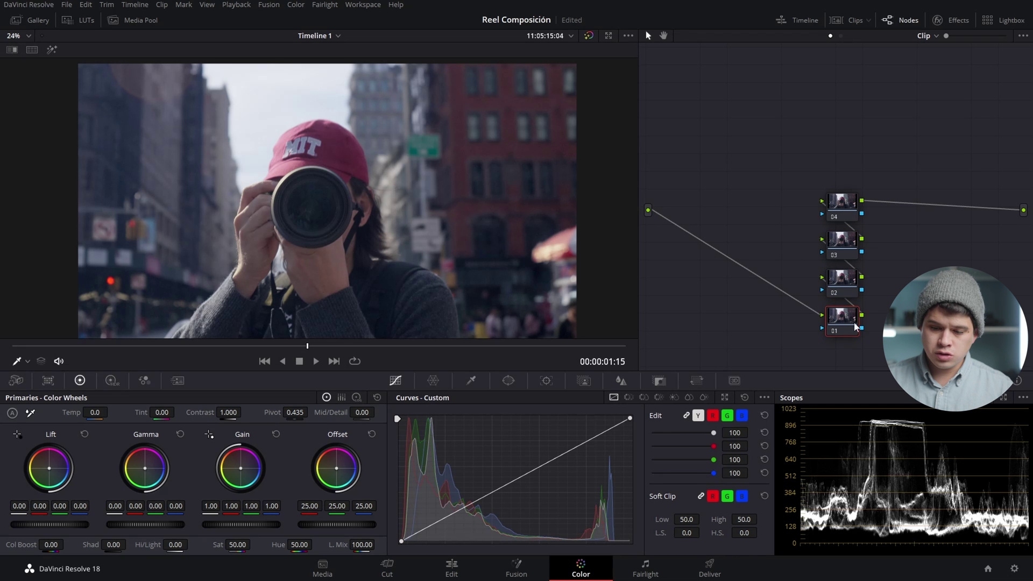
pyautogui.hotkey('ctrl', 'z')
pyautogui.hotkey('ctrl', 'z')
pyautogui.hotkey('ctrl', 'z')
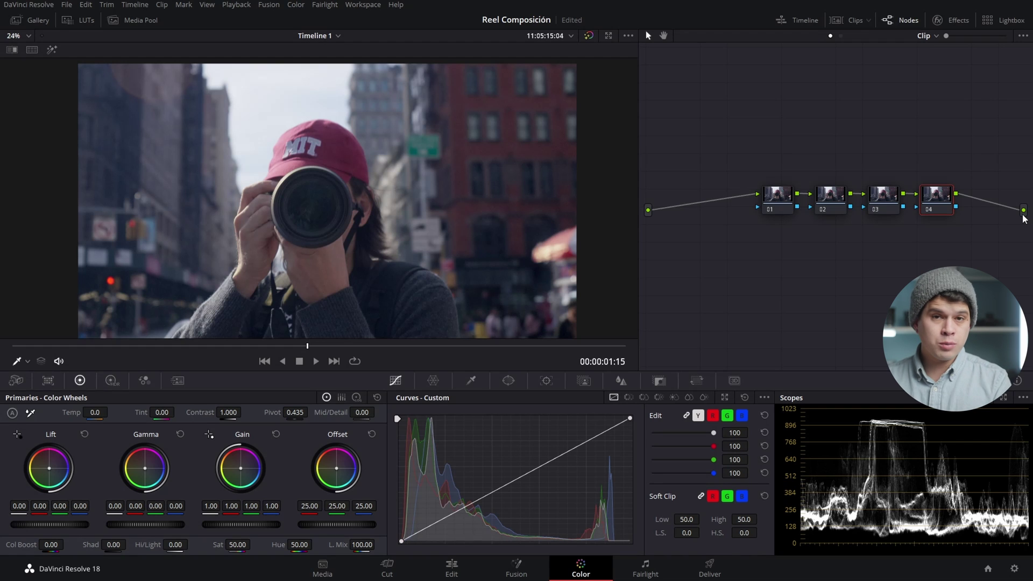
# Move node 01 away from the chain, tint its offset strongly magenta, and reset the node's grade
pyautogui.moveTo(775, 200); pyautogui.dragTo(725, 205)
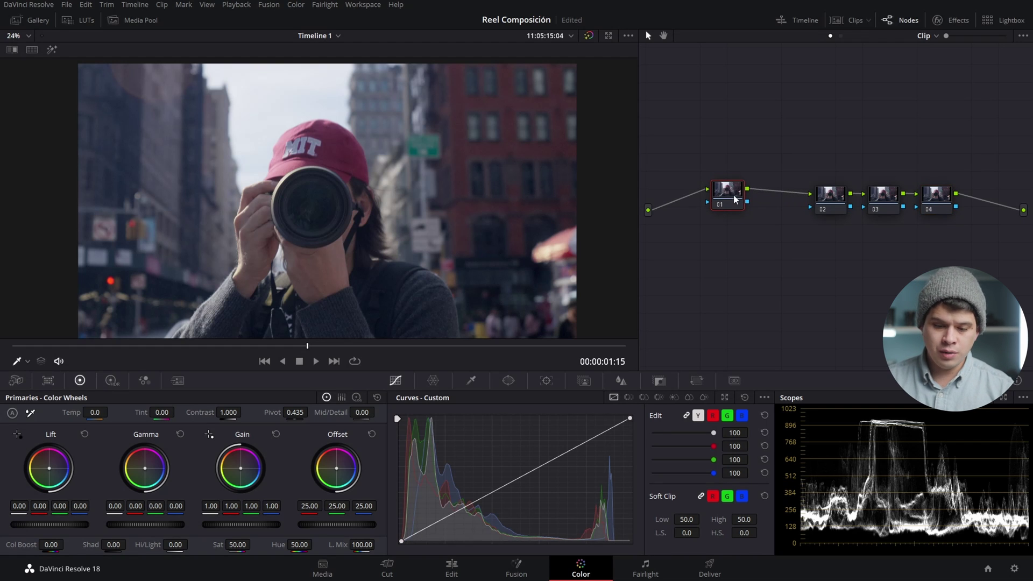
pyautogui.moveTo(339, 464); pyautogui.dragTo(346, 455)
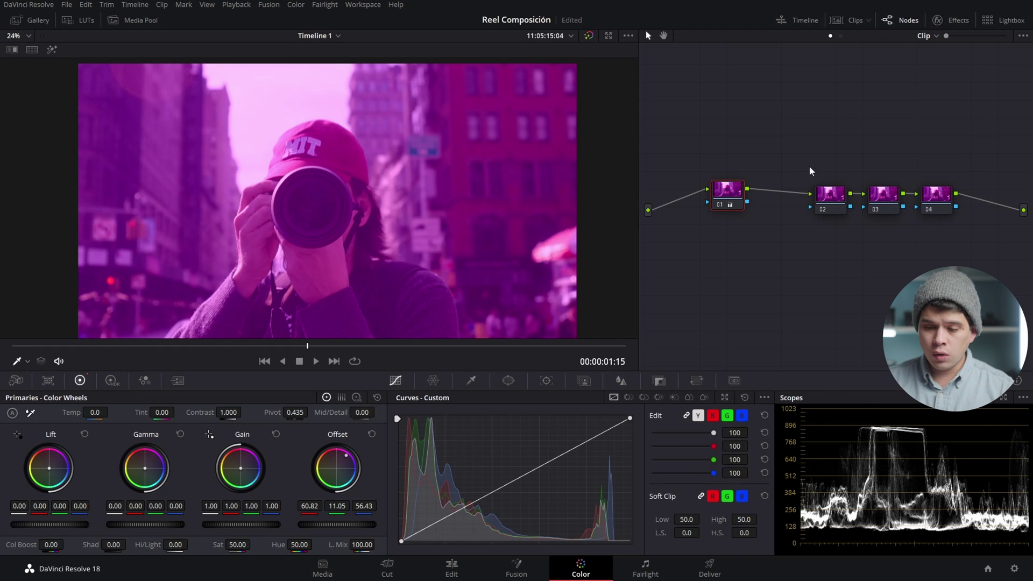
pyautogui.moveTo(828, 164); pyautogui.dragTo(718, 196)
pyautogui.rightClick(719, 196)
pyautogui.click(738, 204)
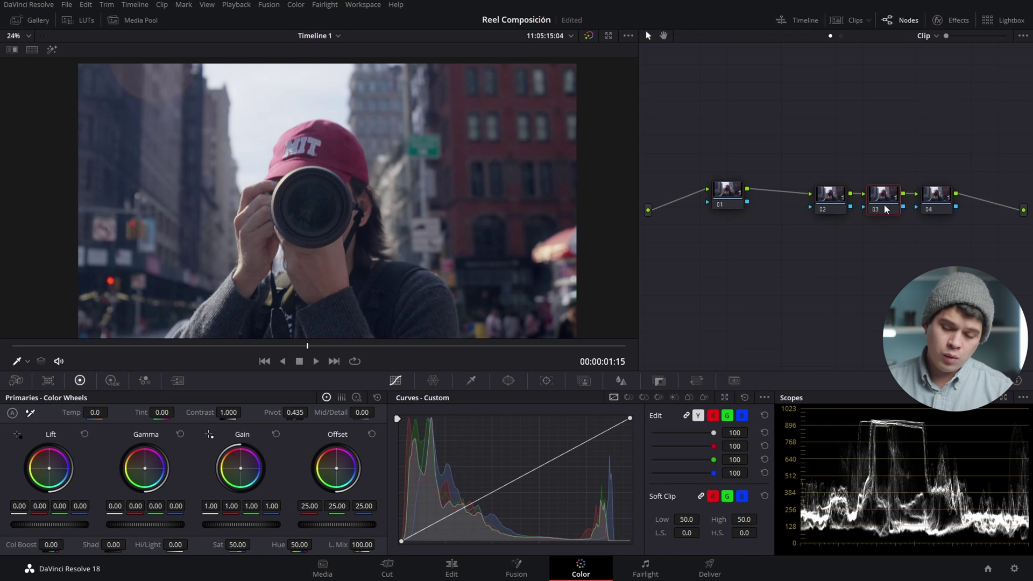
# Raise node 03 above the chain, push its offset strongly to green, and move node 02 closer to node 01
pyautogui.moveTo(883, 195); pyautogui.dragTo(879, 154)
pyautogui.moveTo(337, 468); pyautogui.dragTo(330, 482)
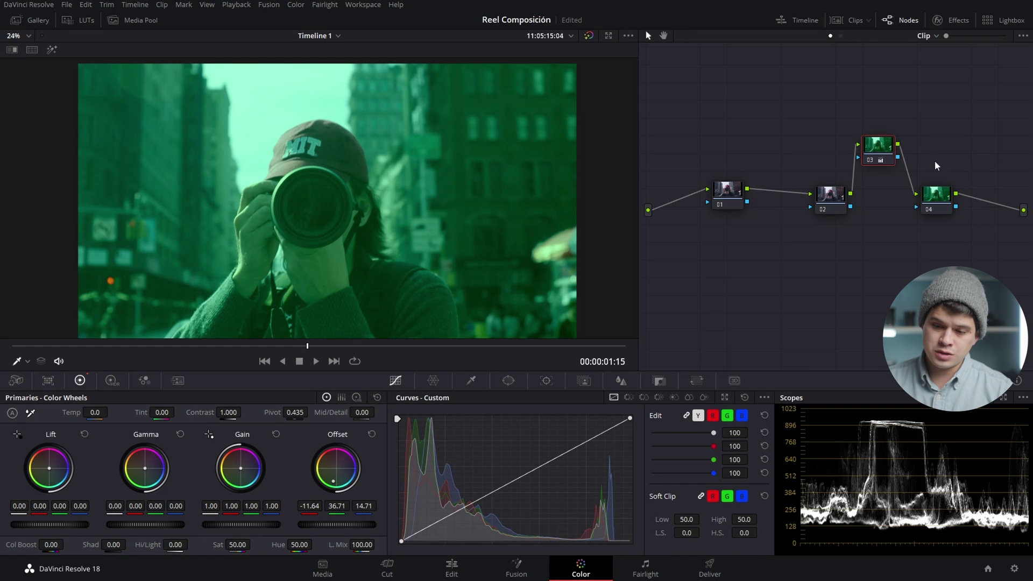
pyautogui.moveTo(831, 197); pyautogui.dragTo(796, 192)
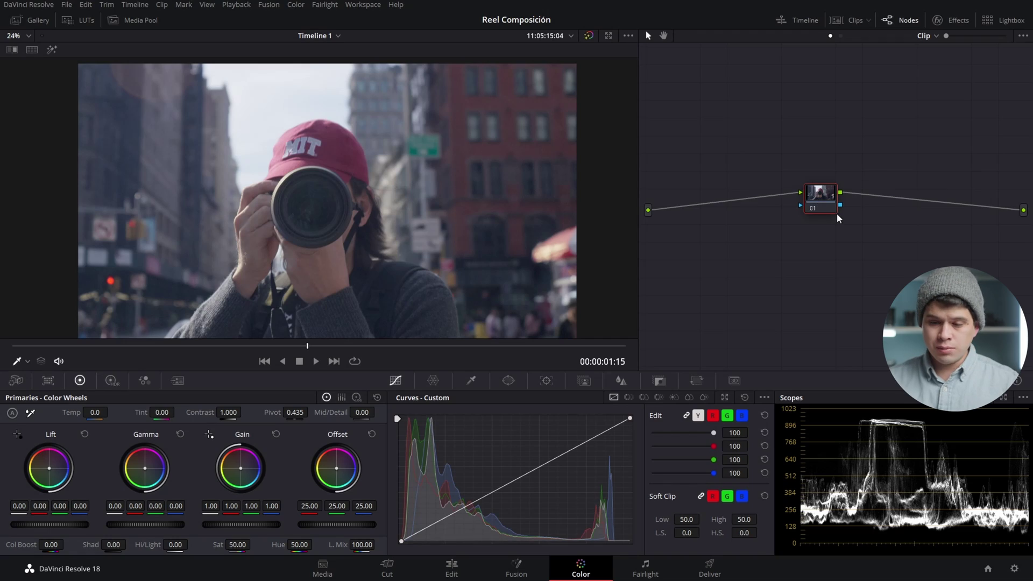
# Add a serial node after node 01 and apply the TFA - Bergen - Autumn LUT to it
pyautogui.hotkey('alt', 's')
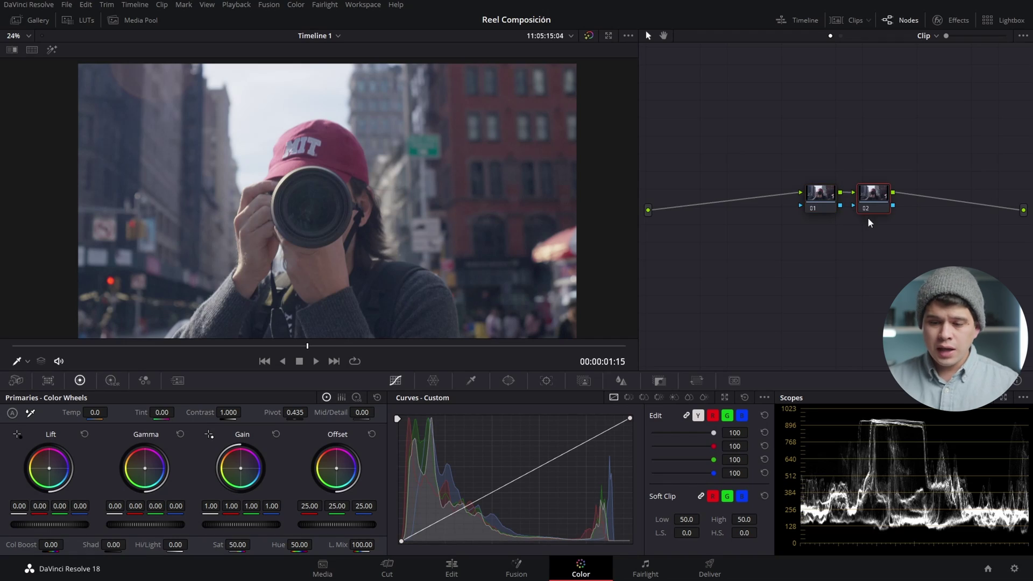
pyautogui.click(79, 20)
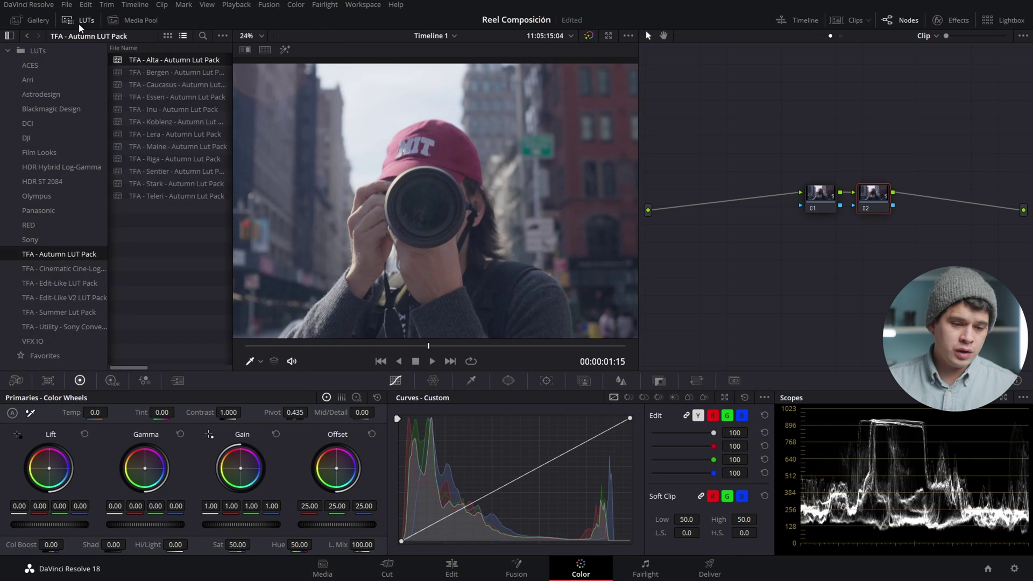
pyautogui.doubleClick(173, 76)
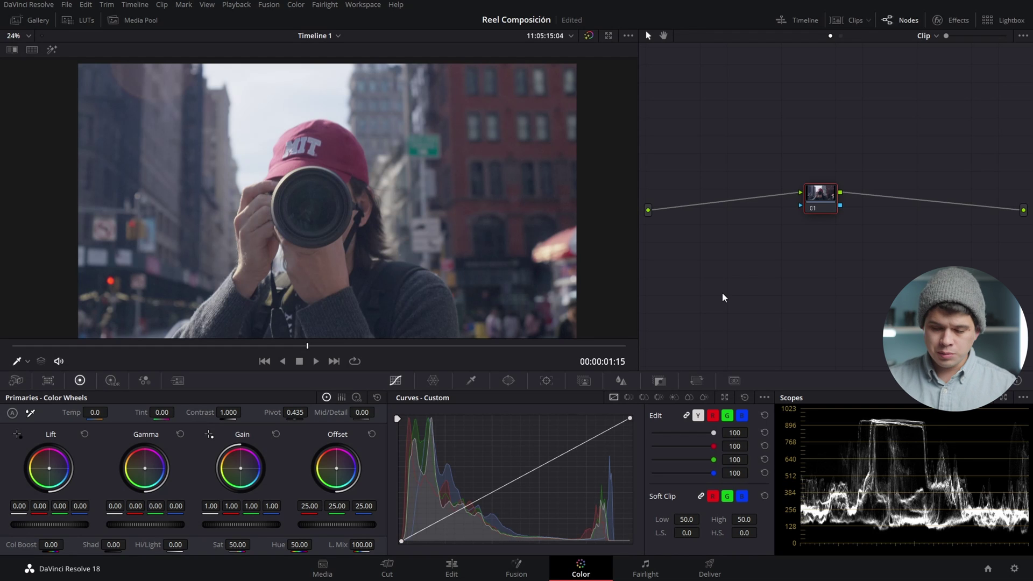
# Add three serial nodes after node 01 and shift the whole four-node chain toward the graph's input
pyautogui.hotkey('alt', 's')
pyautogui.hotkey('alt', 's')
pyautogui.hotkey('alt', 's')
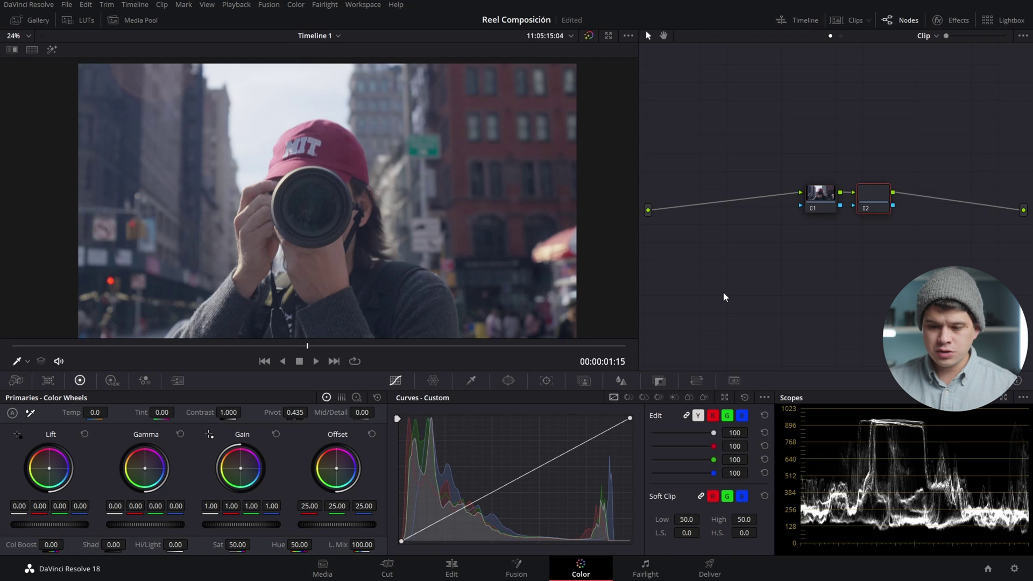
pyautogui.moveTo(999, 277); pyautogui.dragTo(815, 185)
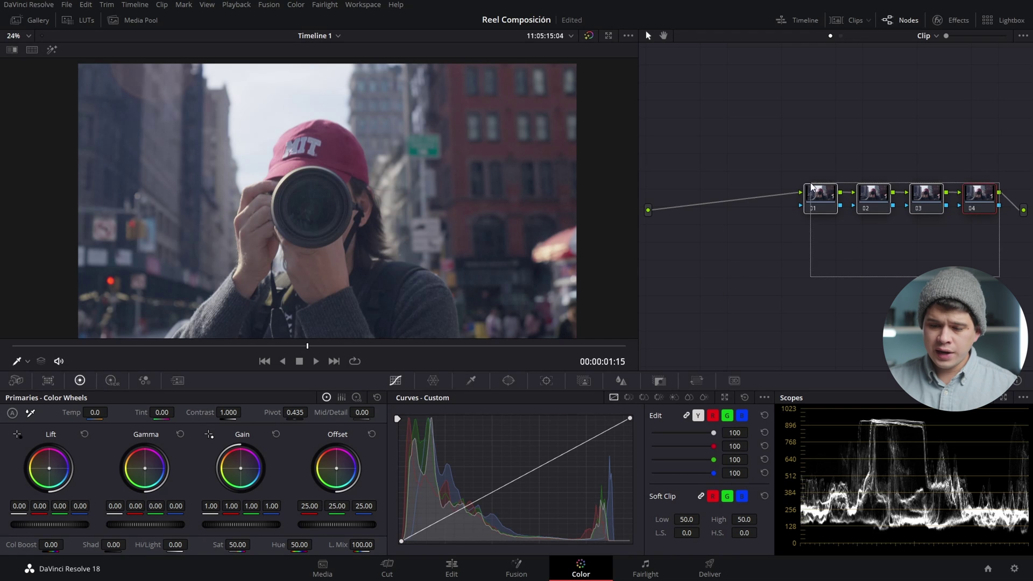
pyautogui.moveTo(963, 198); pyautogui.dragTo(893, 197)
# Label node 01 as WB and node 02 as Contrast
pyautogui.click(760, 205)
pyautogui.rightClick(759, 205)
pyautogui.click(779, 224)
pyautogui.write('WB')
pyautogui.rightClick(802, 200)
pyautogui.click(822, 224)
pyautogui.write('Contrast')
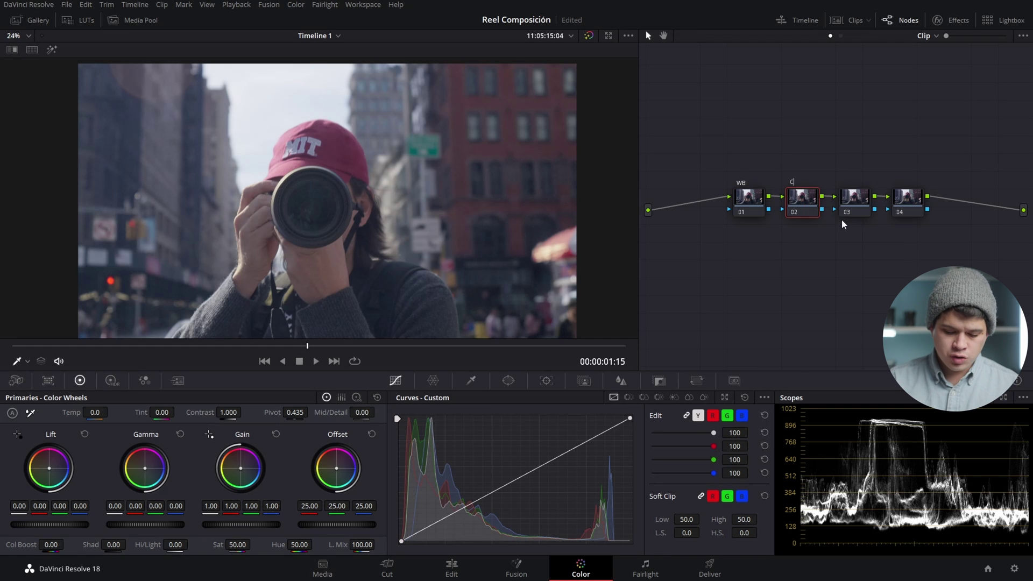
# Label node 03 as Color and node 04 as Sharpness
pyautogui.rightClick(851, 204)
pyautogui.click(866, 221)
pyautogui.write('Col')
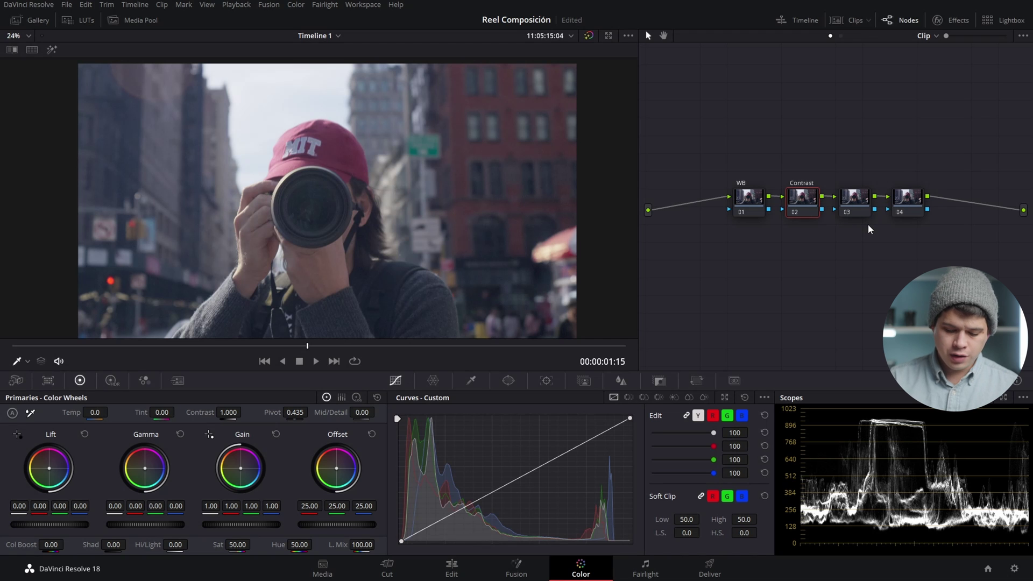
pyautogui.write('or')
pyautogui.rightClick(904, 204)
pyautogui.click(919, 225)
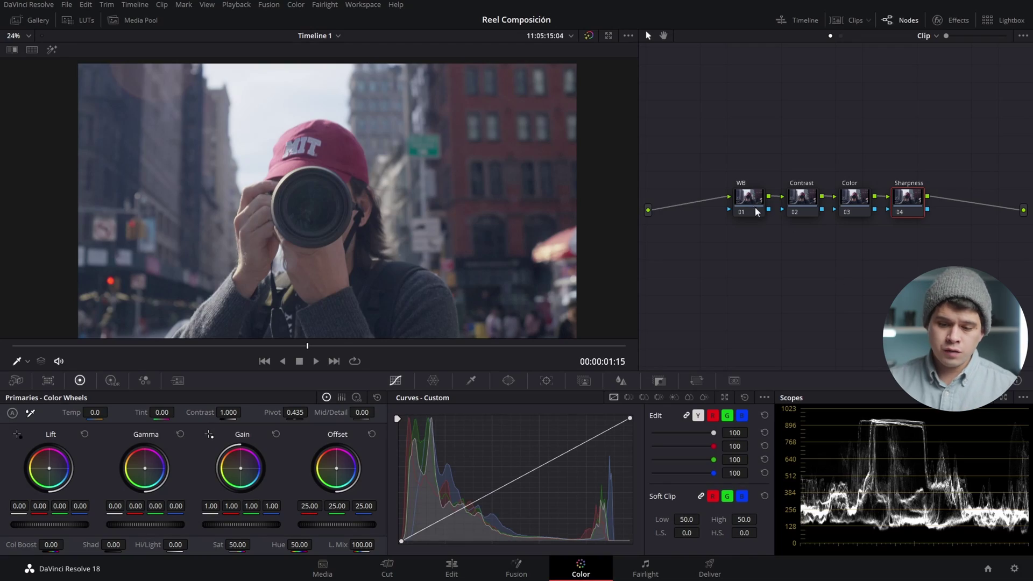
# Move the WB node slightly apart from the Contrast node and switch the scopes to Parade
pyautogui.click(742, 202)
pyautogui.moveTo(743, 204); pyautogui.dragTo(721, 204)
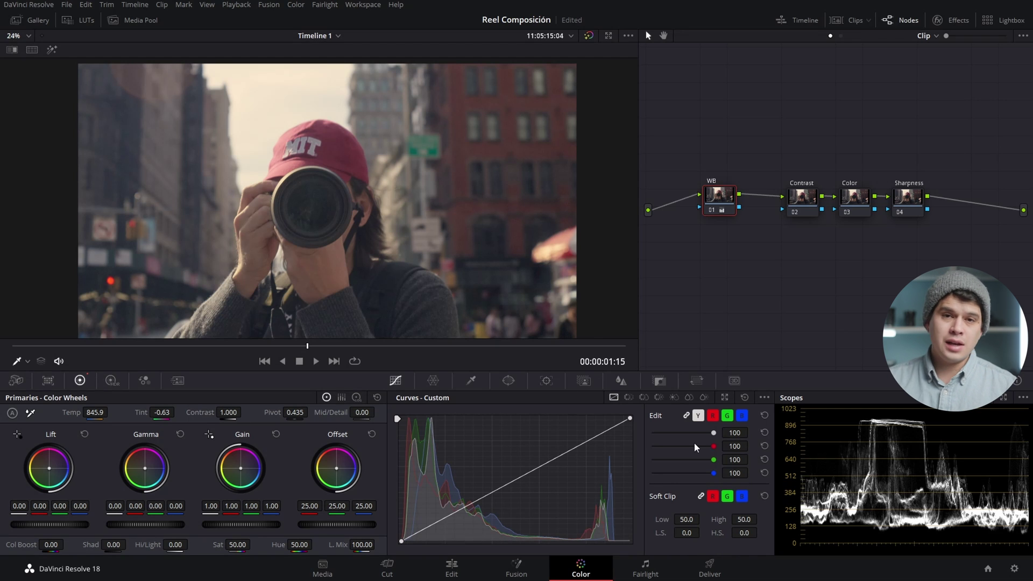
pyautogui.click(963, 397)
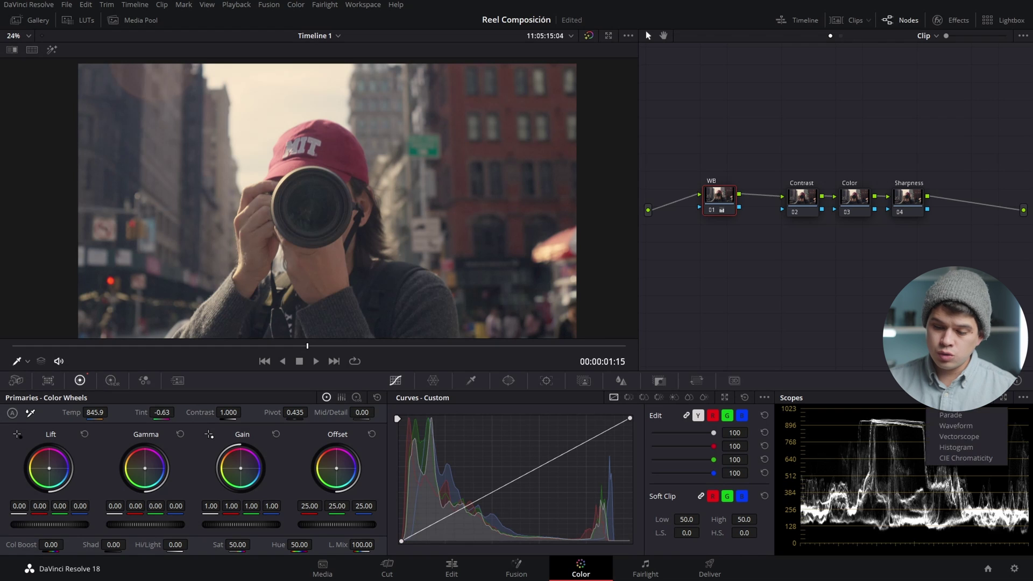
pyautogui.click(955, 415)
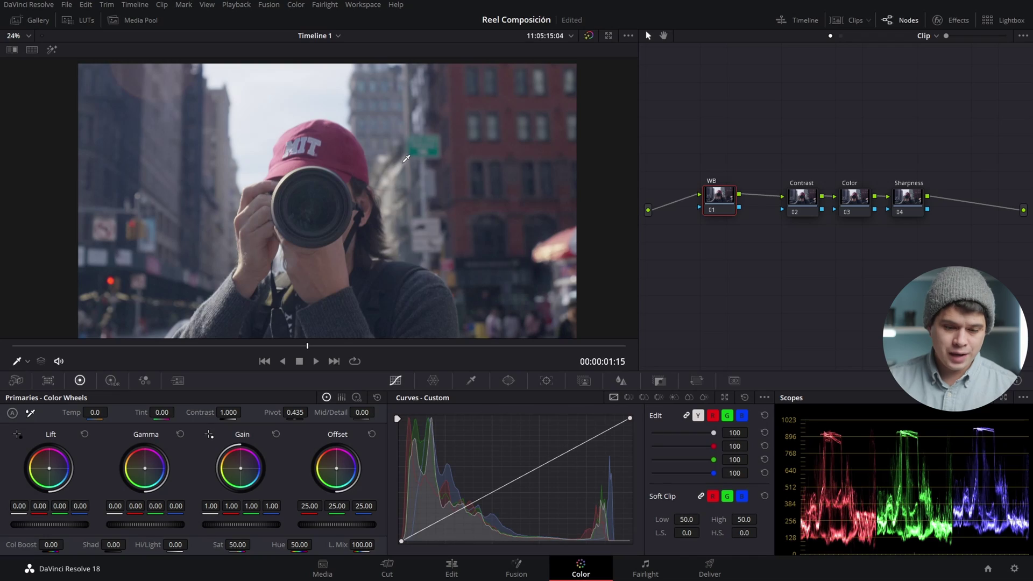
# Turn on the picker RGB value display in the viewer and save the project
pyautogui.rightClick(403, 163)
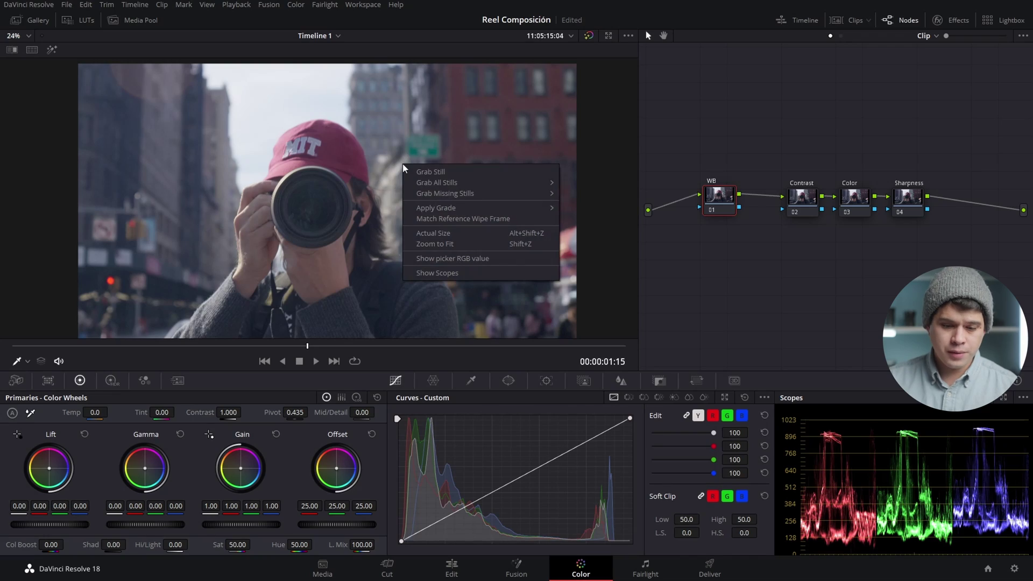
pyautogui.click(470, 259)
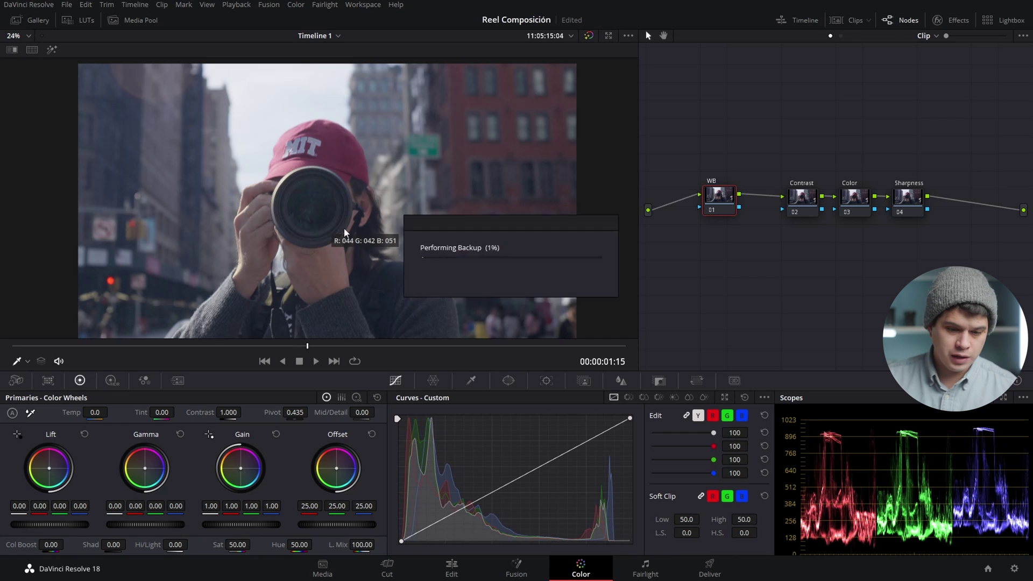
pyautogui.hotkey('ctrl', 's')
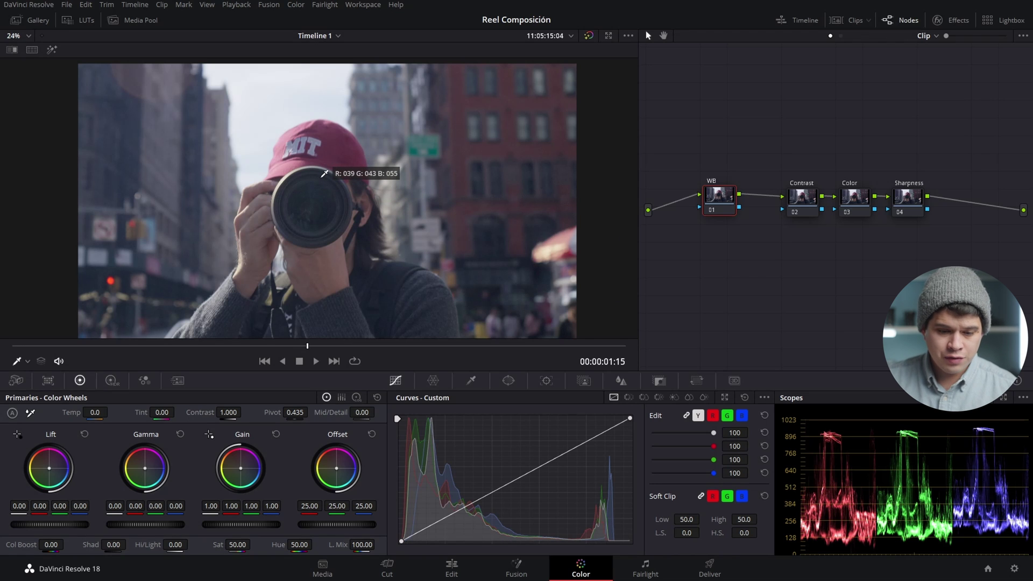
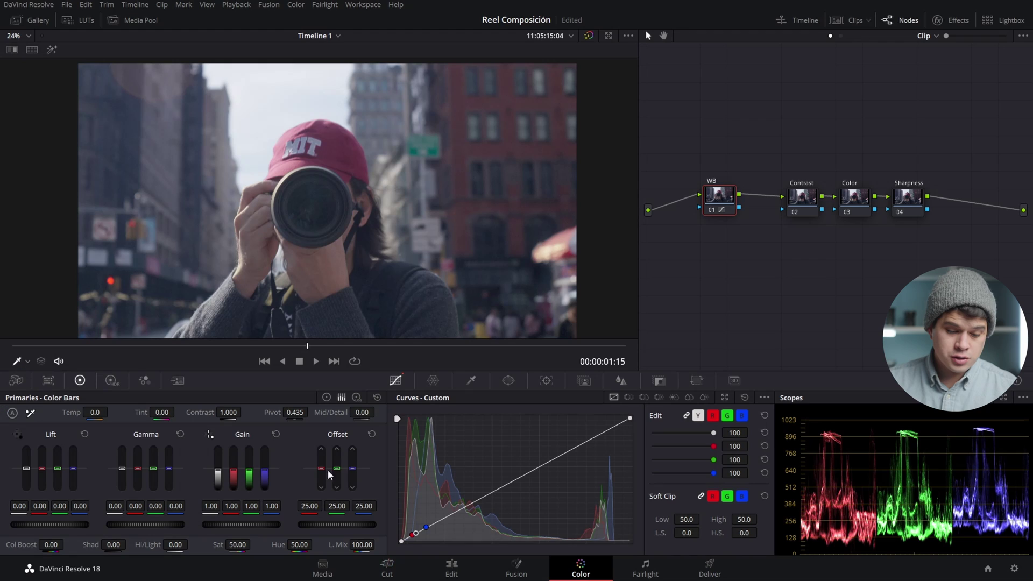
# Set the WB node's offset to 26.20 for red and 19.00 for blue, and compare the node off and on
pyautogui.moveTo(356, 470); pyautogui.dragTo(354, 468)
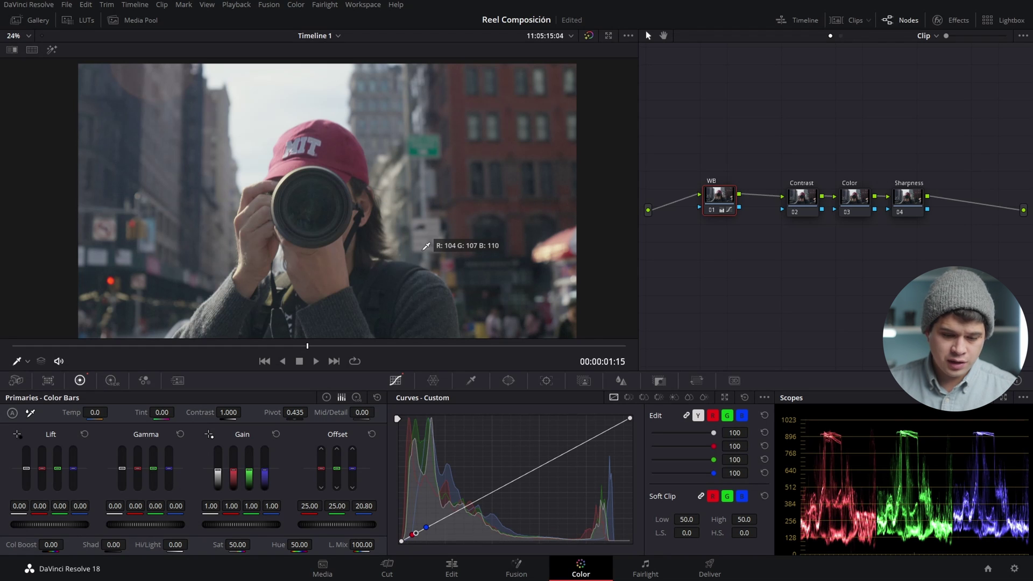
pyautogui.moveTo(353, 466); pyautogui.dragTo(349, 468)
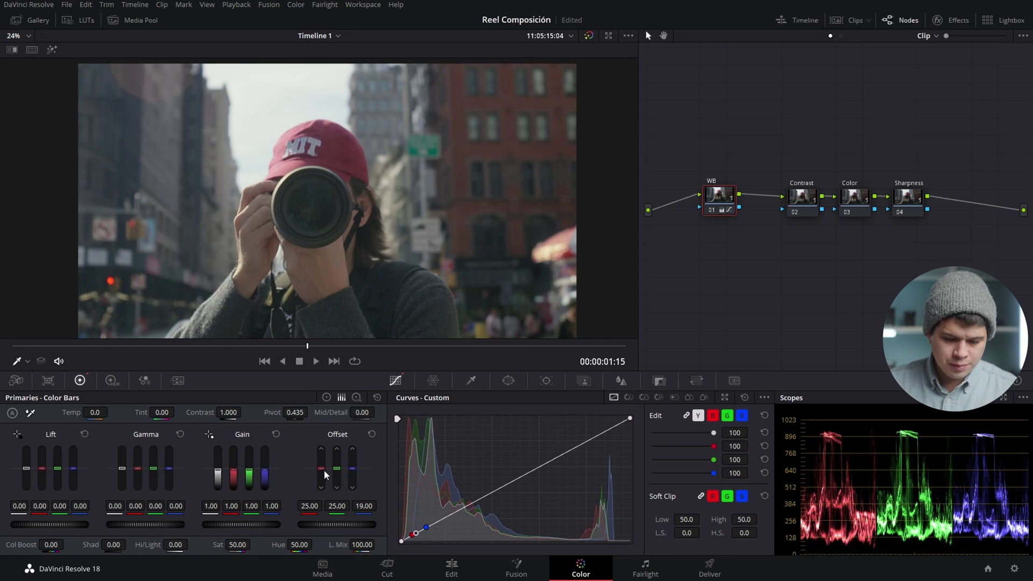
pyautogui.moveTo(322, 469); pyautogui.dragTo(322, 466)
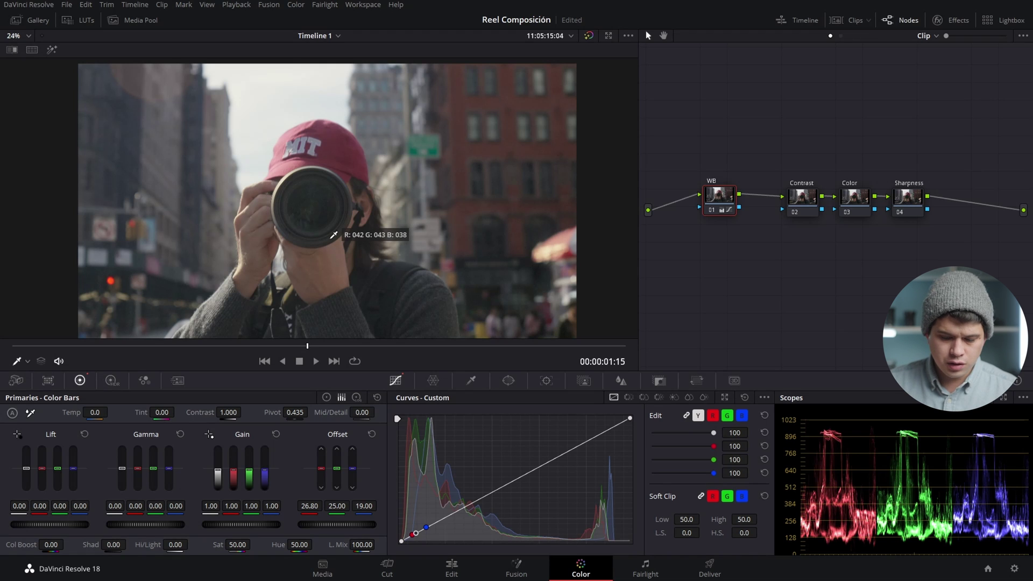
pyautogui.moveTo(322, 464); pyautogui.dragTo(322, 467)
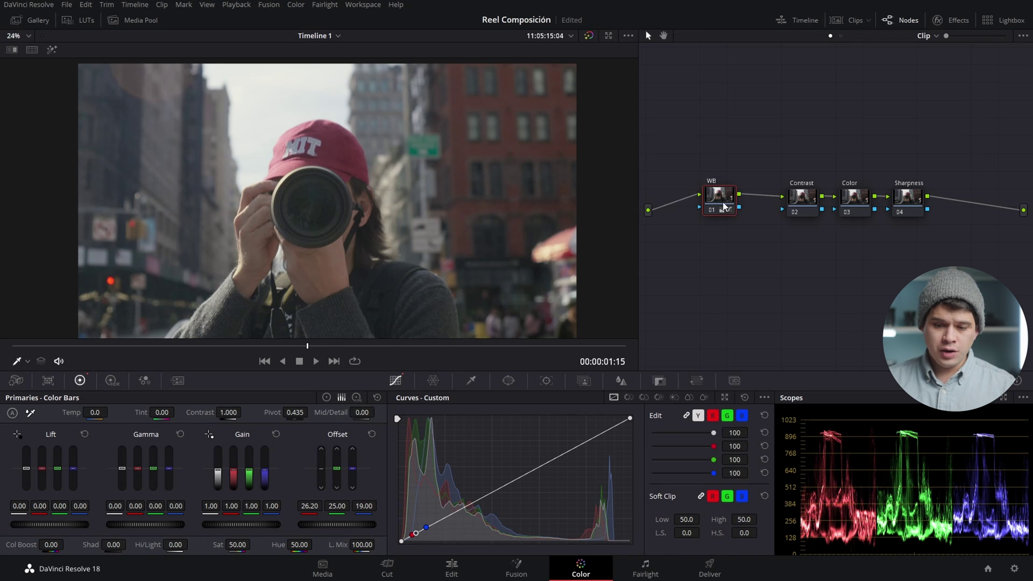
pyautogui.hotkey('ctrl', 'd')
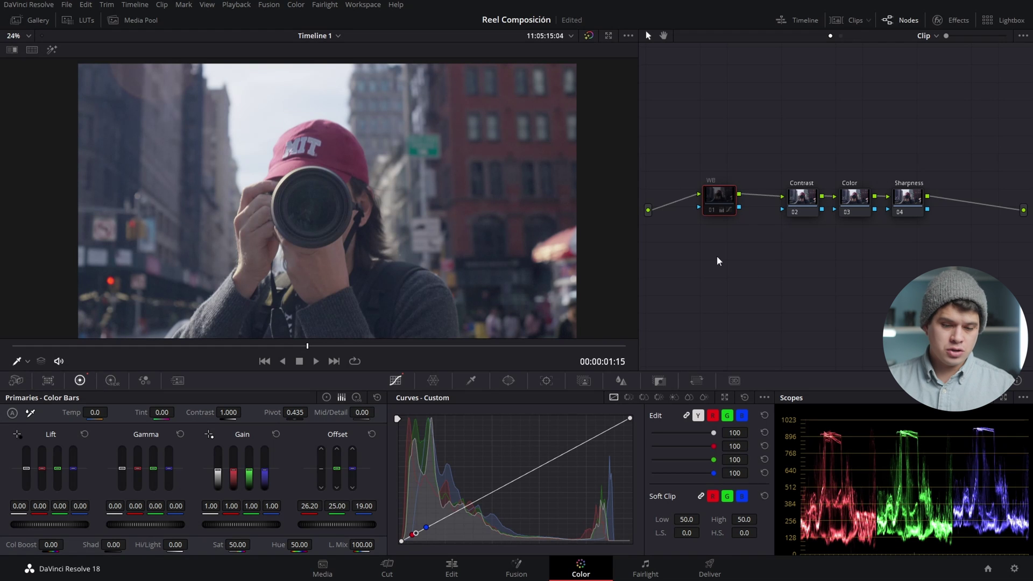
pyautogui.hotkey('ctrl', 'd')
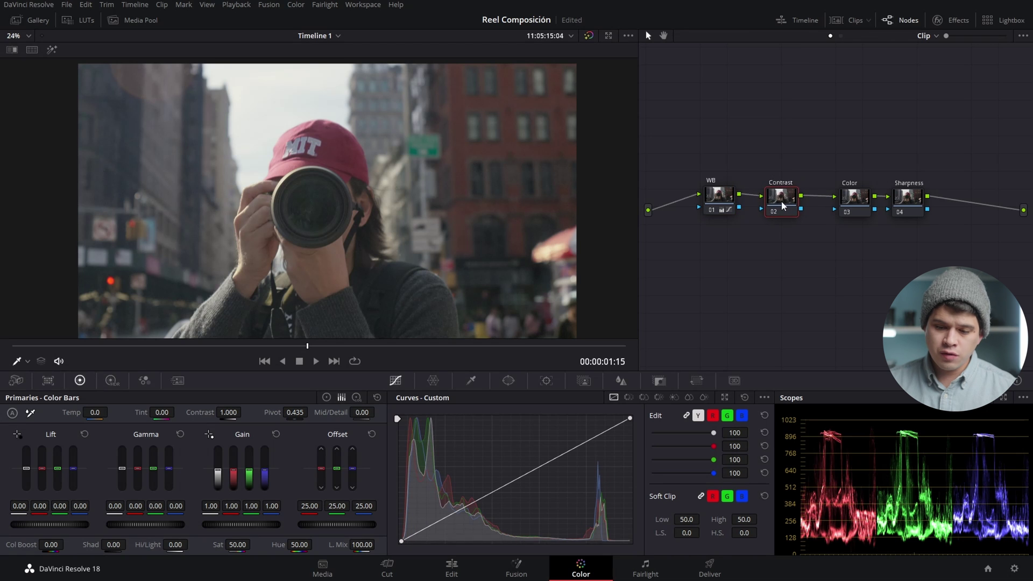
# Add a shadow point to the Contrast node's custom curve and pull it below the diagonal to darken the shadows
pyautogui.moveTo(783, 206); pyautogui.dragTo(782, 203)
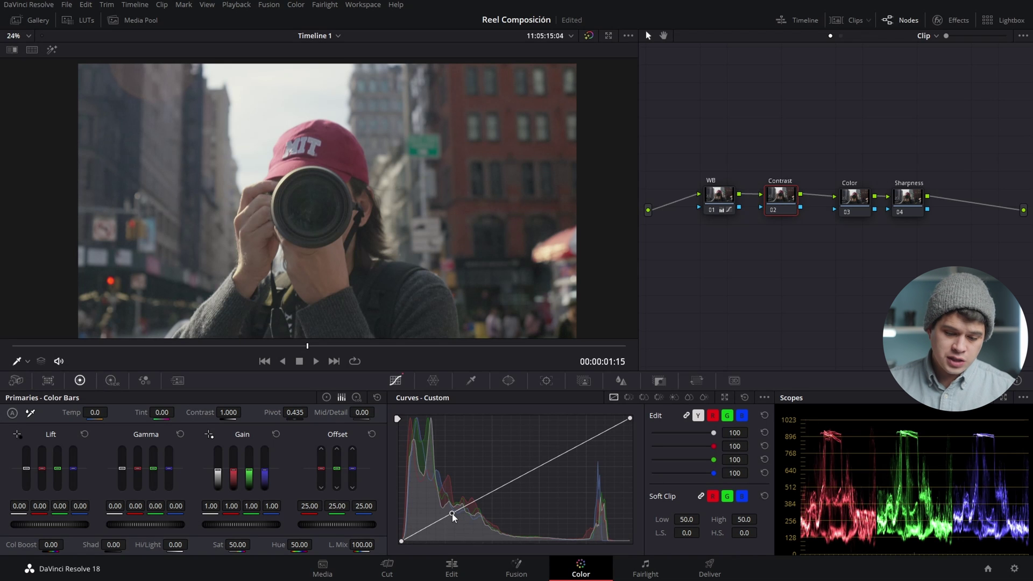
pyautogui.click(452, 516)
pyautogui.moveTo(451, 515); pyautogui.dragTo(466, 528)
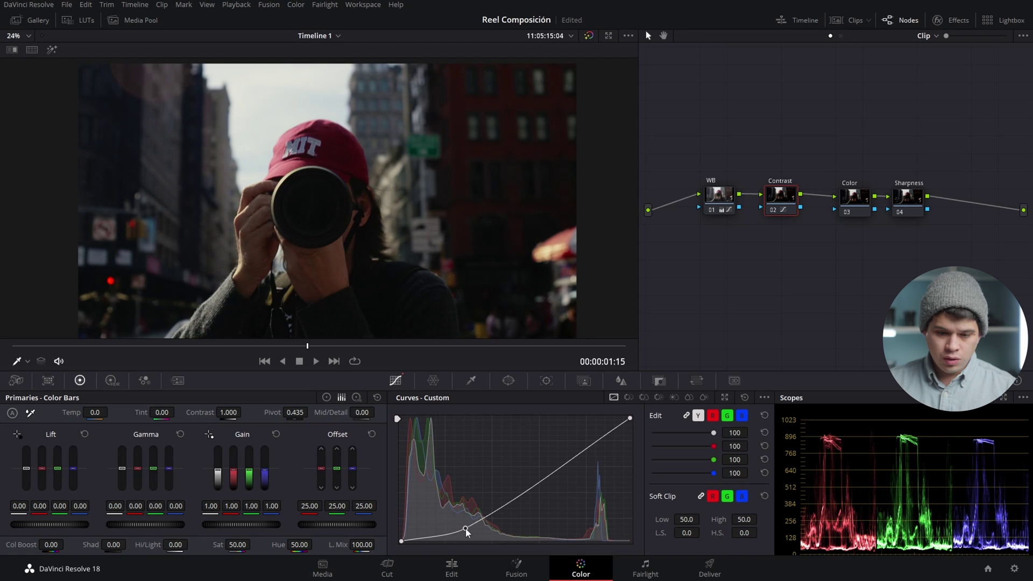
pyautogui.moveTo(465, 529); pyautogui.dragTo(445, 527)
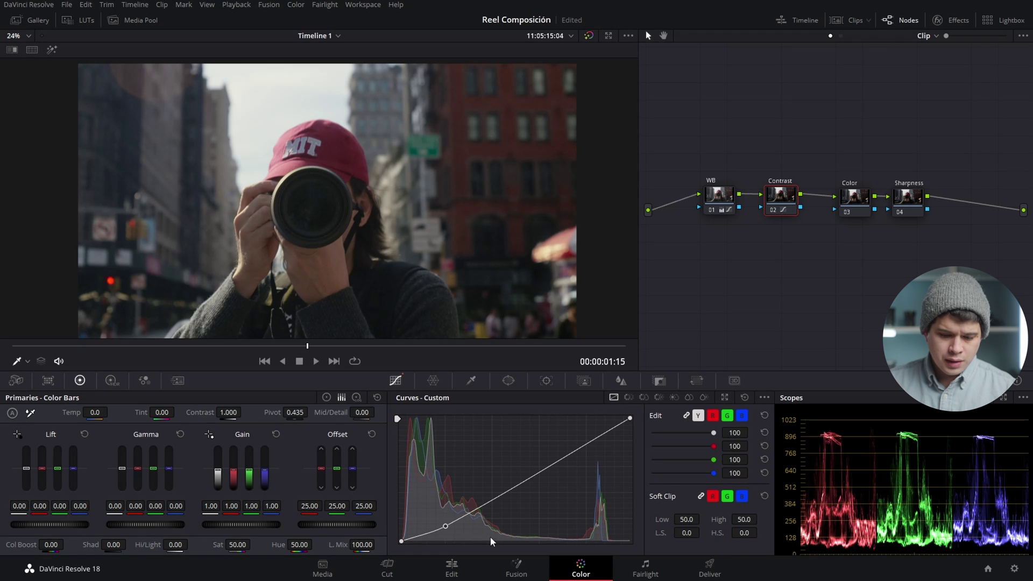
# Slightly raise the Contrast curve's black point and lower its white point, and compare the node off and on
pyautogui.moveTo(401, 541); pyautogui.dragTo(383, 537)
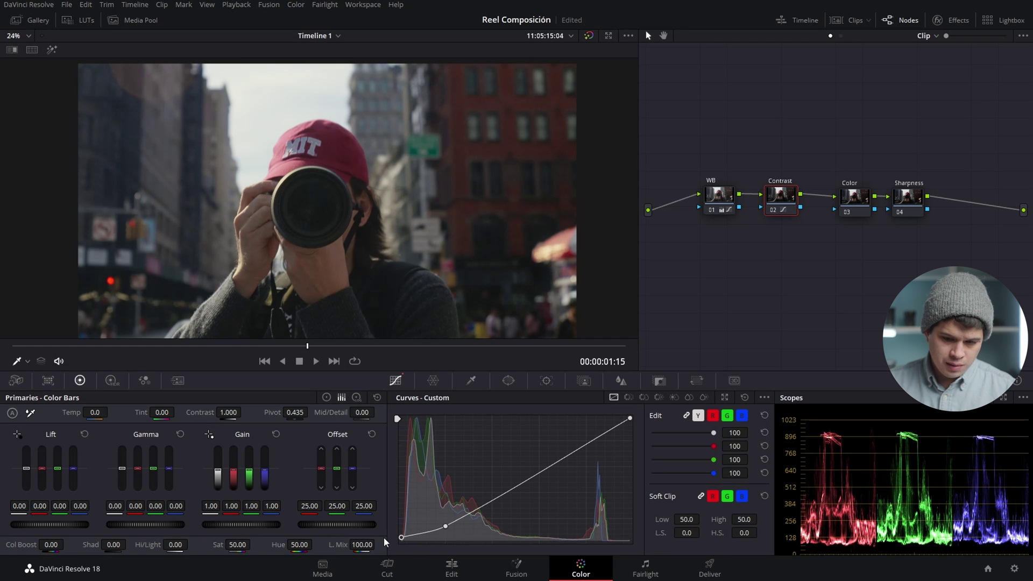
pyautogui.moveTo(632, 421)
pyautogui.mouseDown()
pyautogui.moveTo(647, 432)
pyautogui.moveTo(634, 424)
pyautogui.mouseUp()
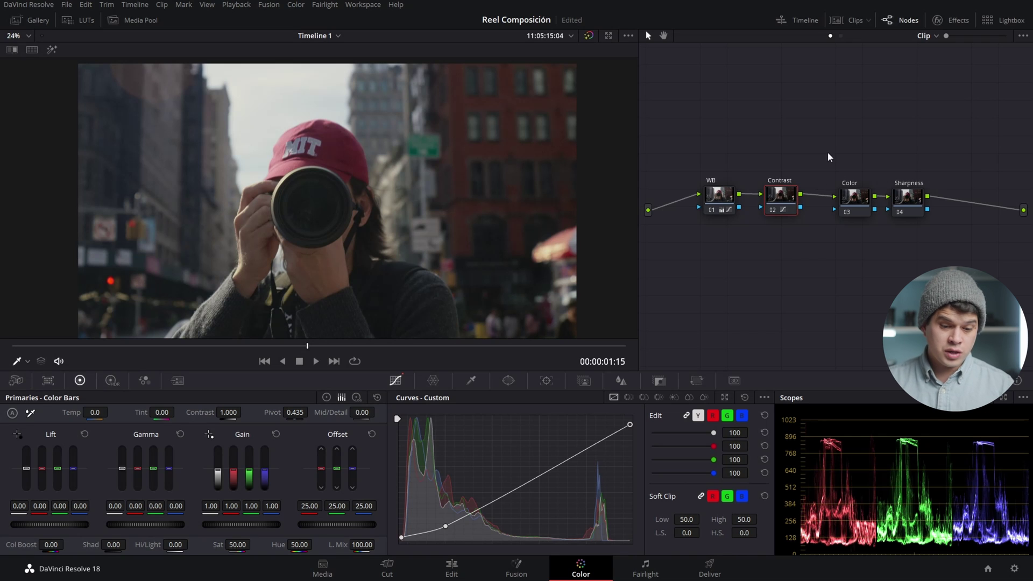
pyautogui.hotkey('ctrl', 'd')
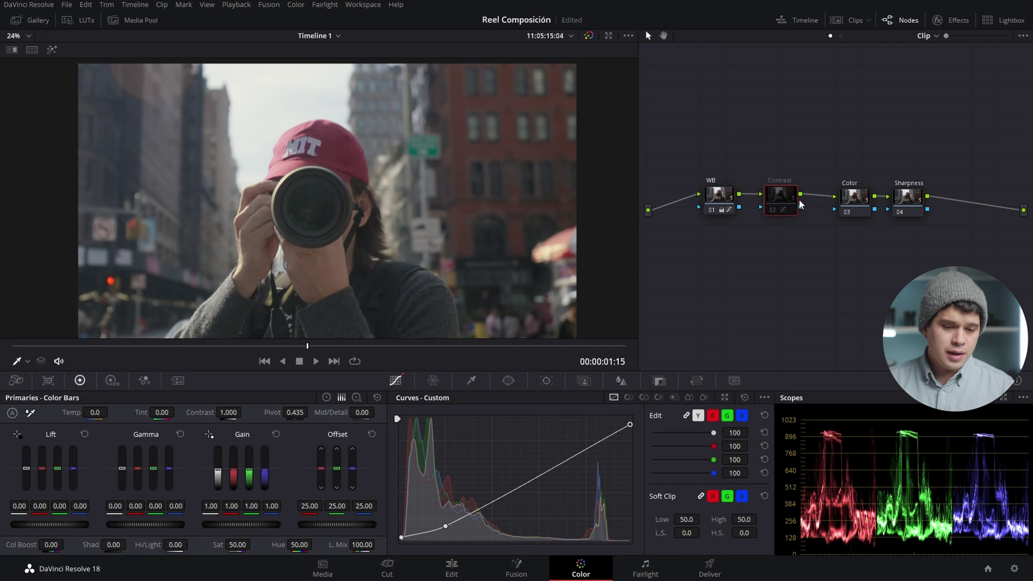
pyautogui.hotkey('ctrl', 'd')
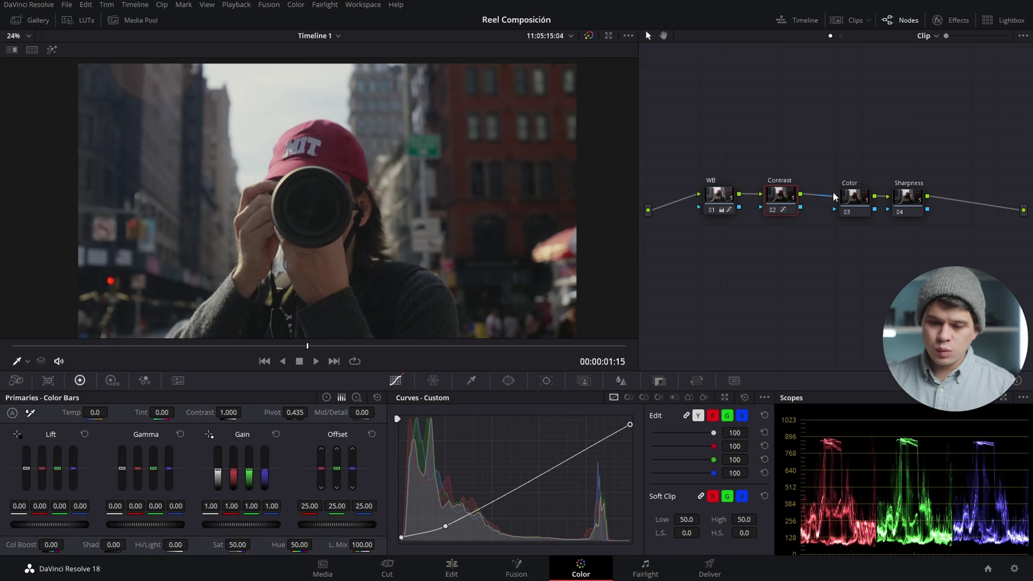
# Tint the Color node's shadows teal with lift -0.03 red, 0.01 green and 0.02 blue on the color wheels, and compare it off and on
pyautogui.click(837, 198)
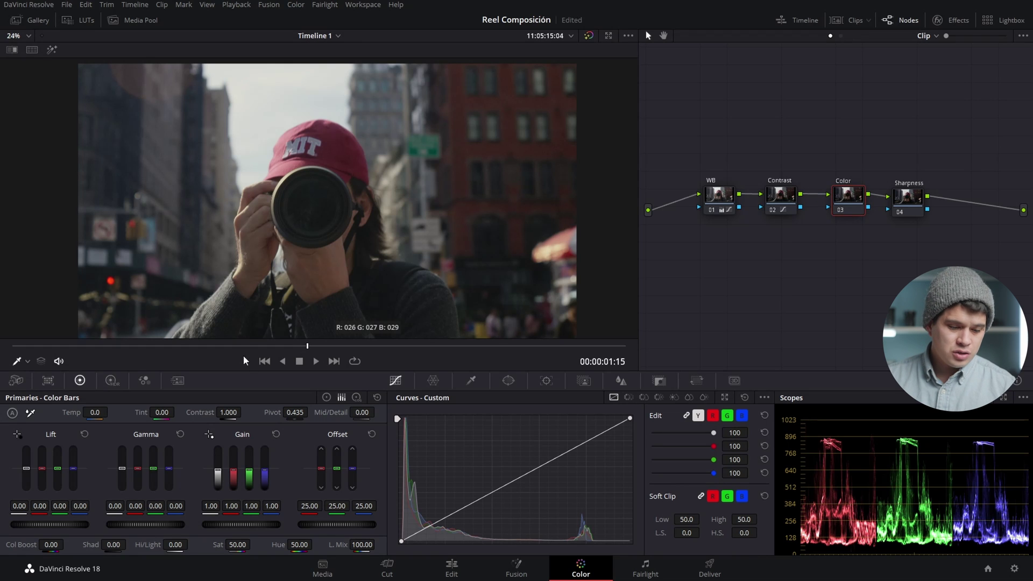
pyautogui.click(326, 397)
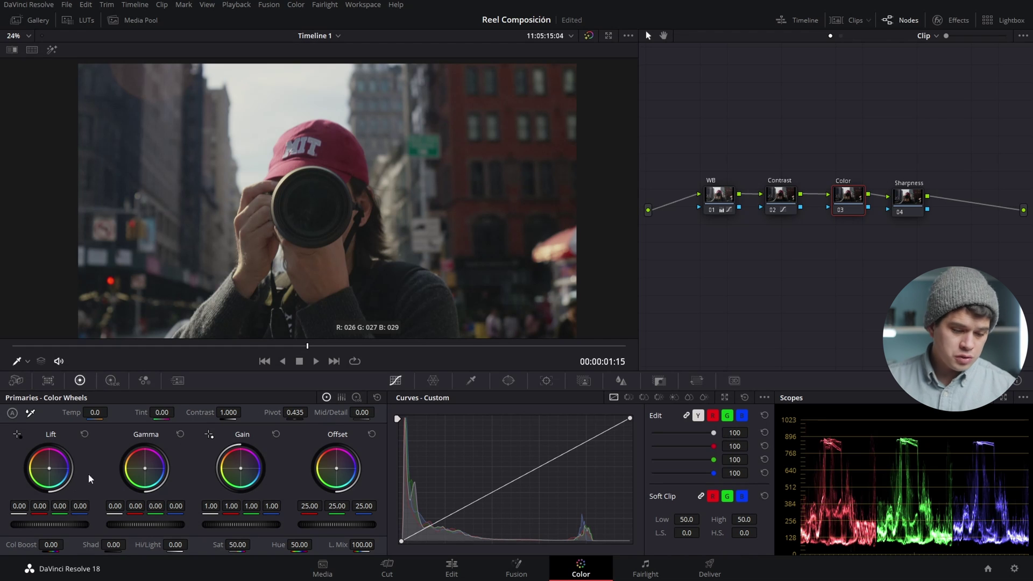
pyautogui.moveTo(49, 469); pyautogui.dragTo(50, 469)
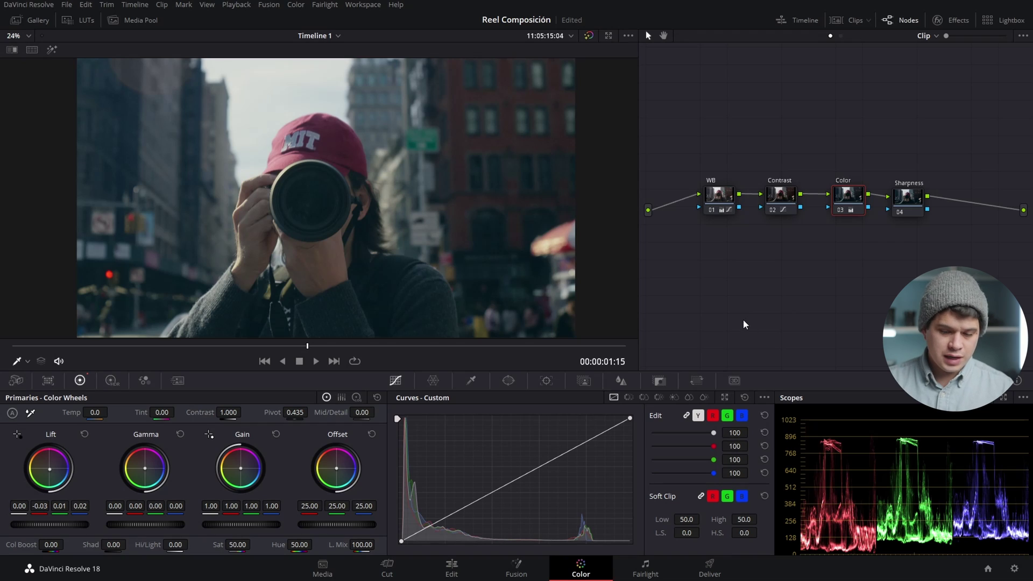
pyautogui.hotkey('ctrl', 'd')
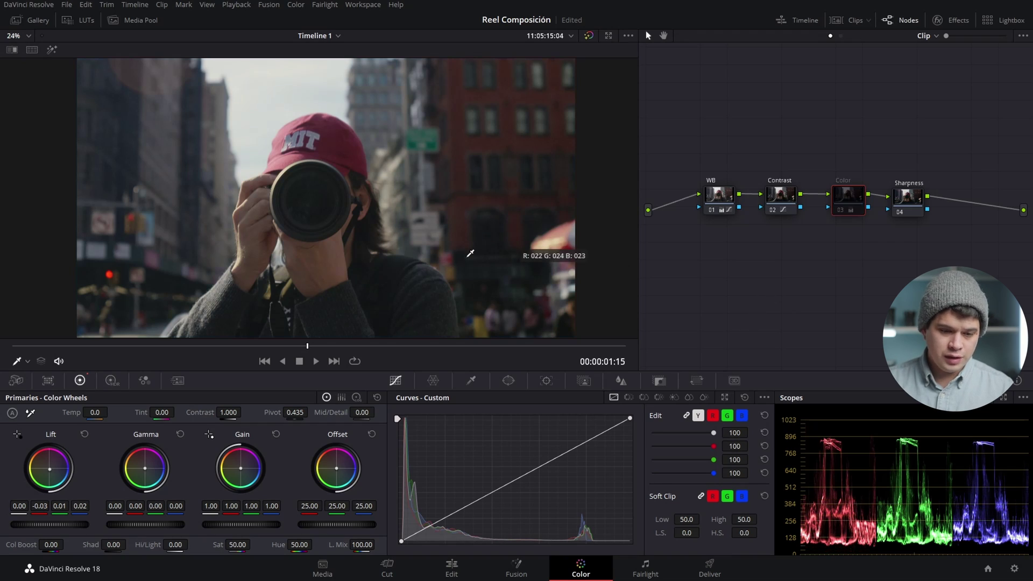
pyautogui.hotkey('ctrl', 'd')
pyautogui.hotkey('ctrl', 'd')
pyautogui.hotkey('ctrl', 'd')
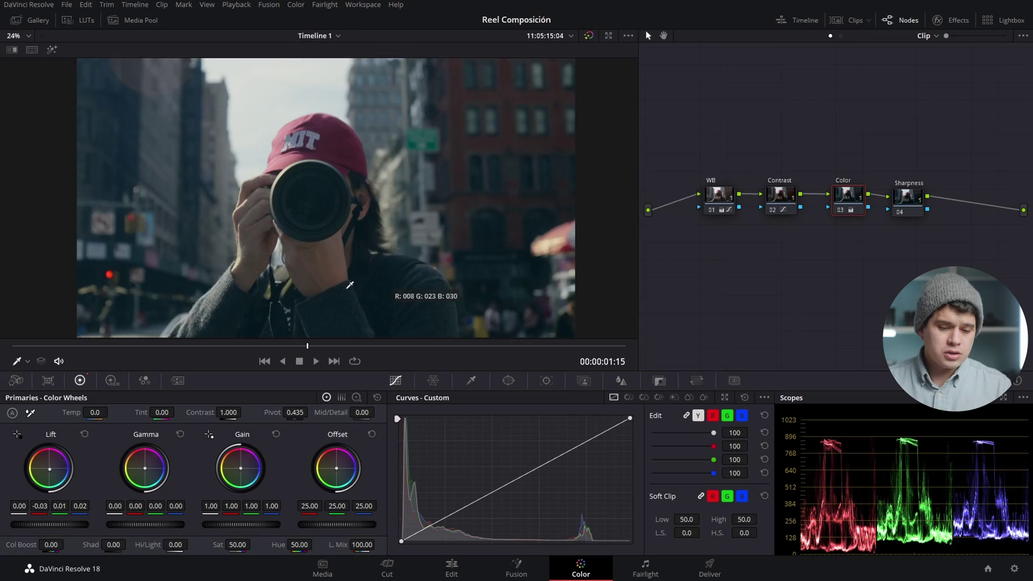
# Add a parallel node alongside the Color node and compare the new node 04 off and on
pyautogui.scroll(3, 349, 284)
pyautogui.scroll(5, 351, 169)
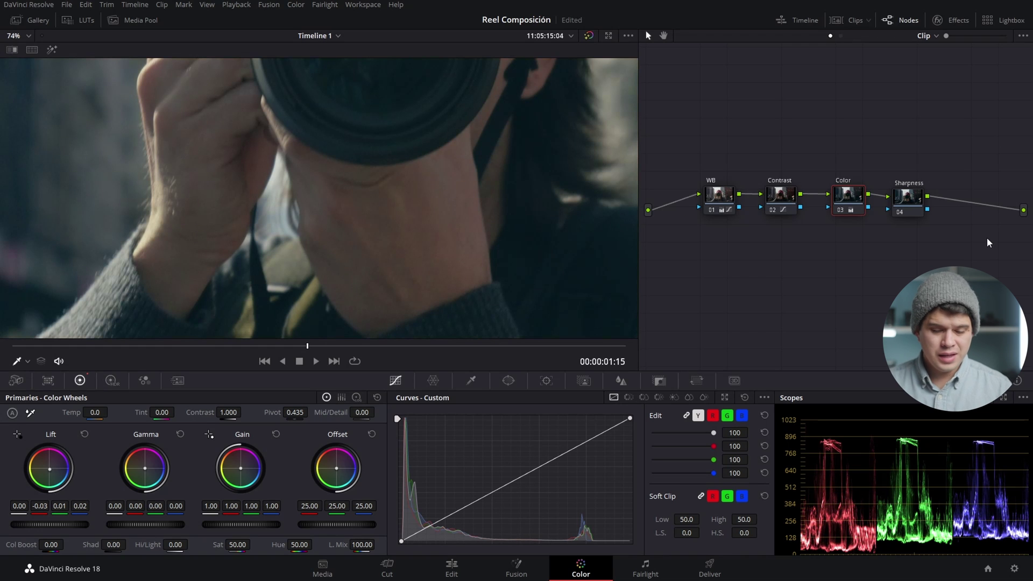
pyautogui.rightClick(842, 197)
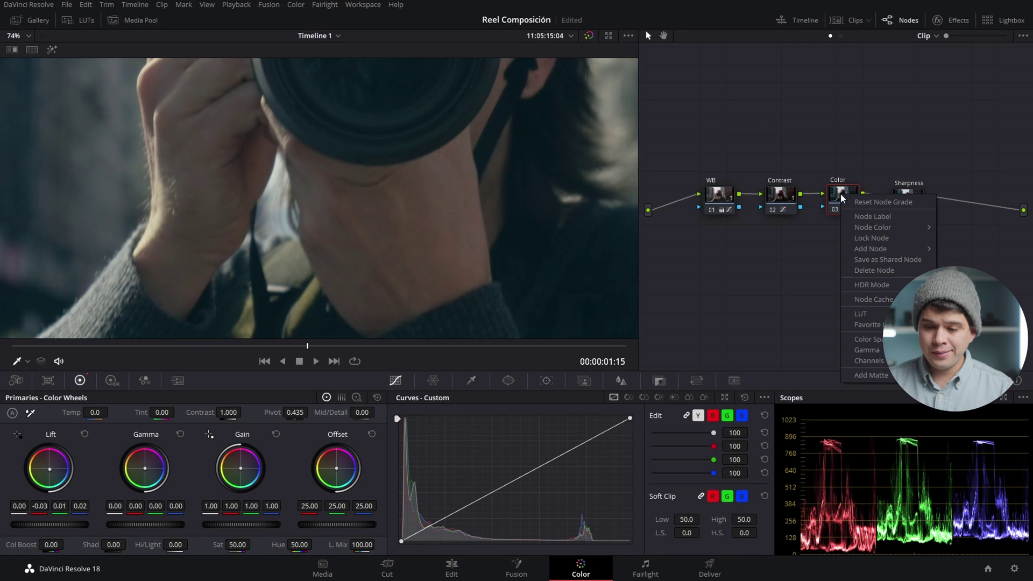
pyautogui.moveTo(887, 248)
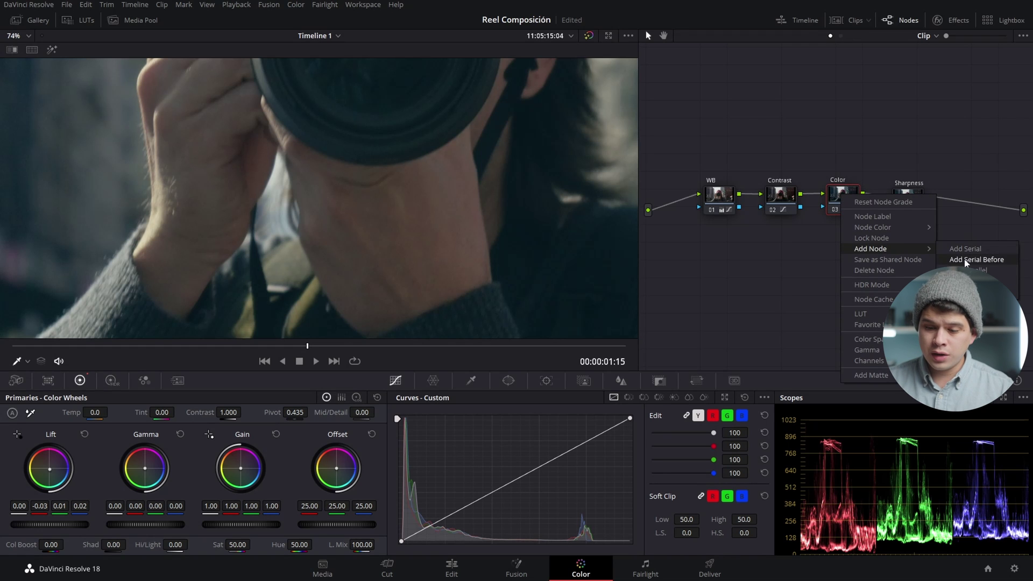
pyautogui.click(968, 281)
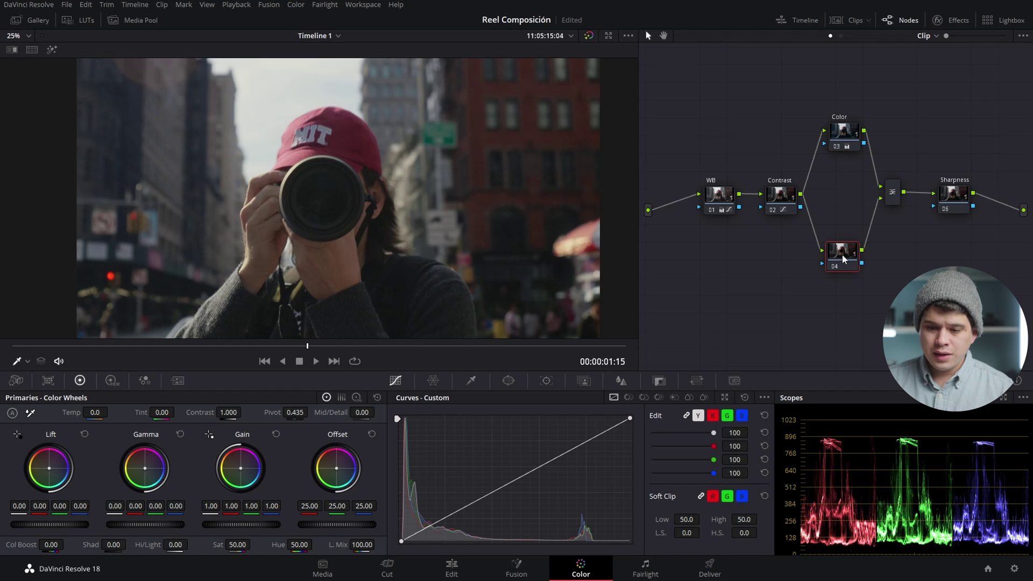
pyautogui.click(892, 193)
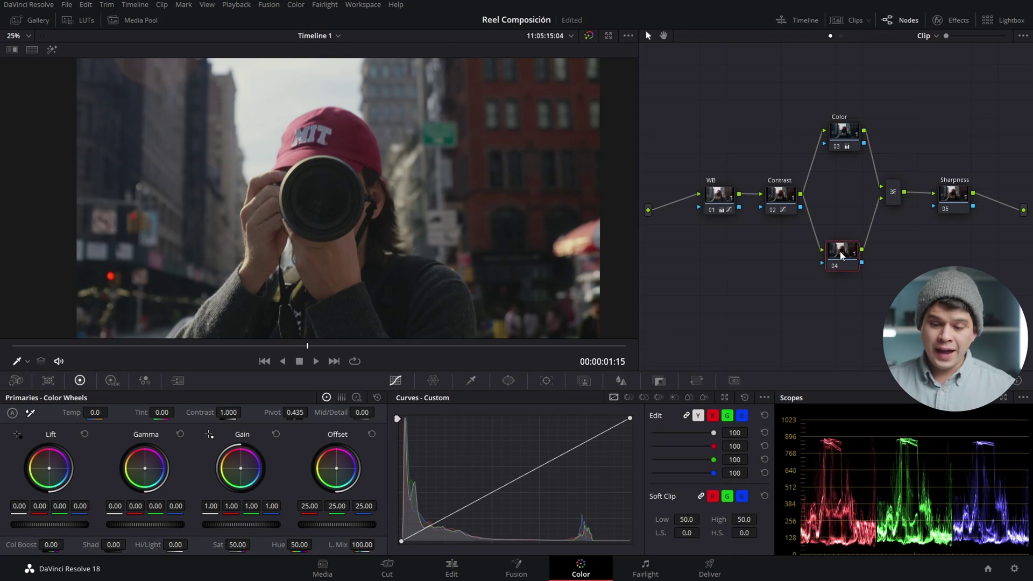
pyautogui.click(842, 263)
pyautogui.hotkey('ctrl', 'd')
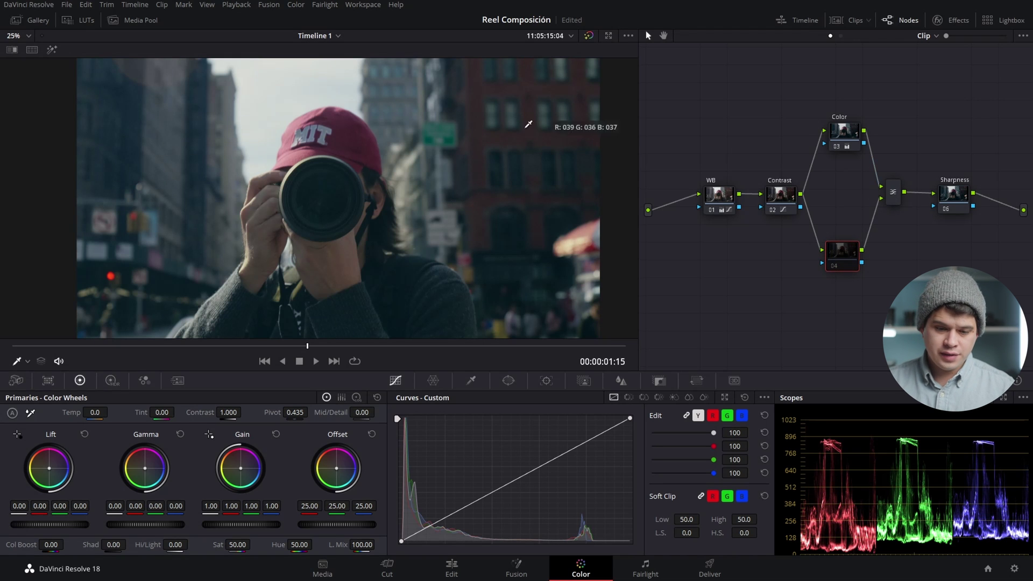
pyautogui.hotkey('ctrl', 'd')
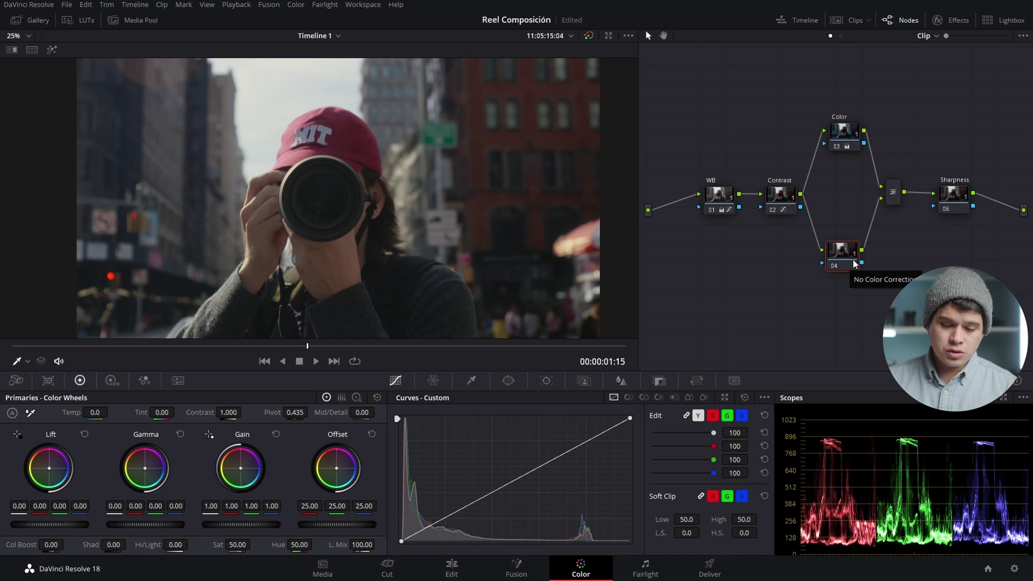
# Qualify the hand's skin tone in node 04 with hue width 11.3, blur radius 33.7 and denoise 23.3, checking the selection in highlight view
pyautogui.click(477, 380)
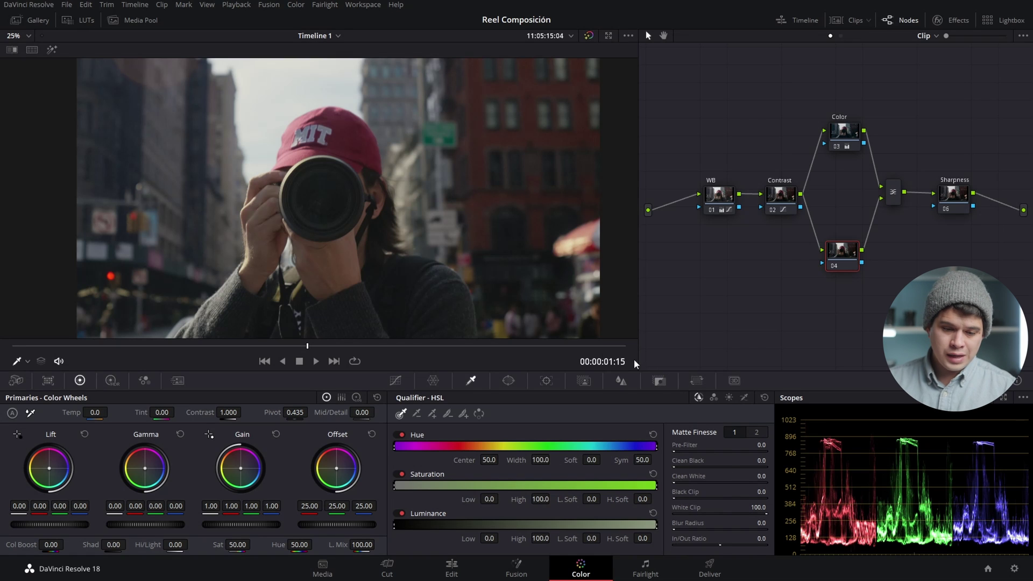
pyautogui.click(332, 257)
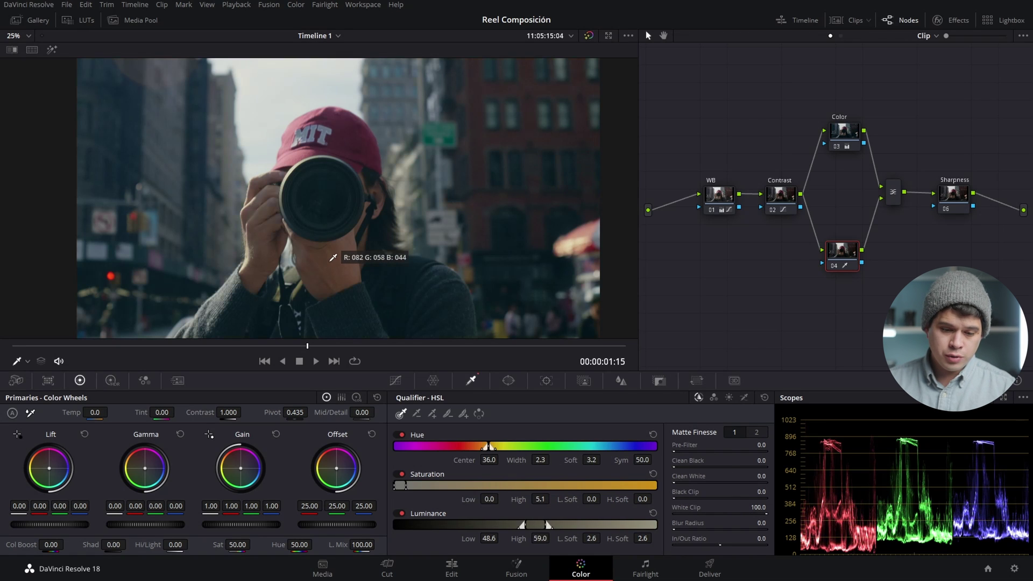
pyautogui.click(51, 51)
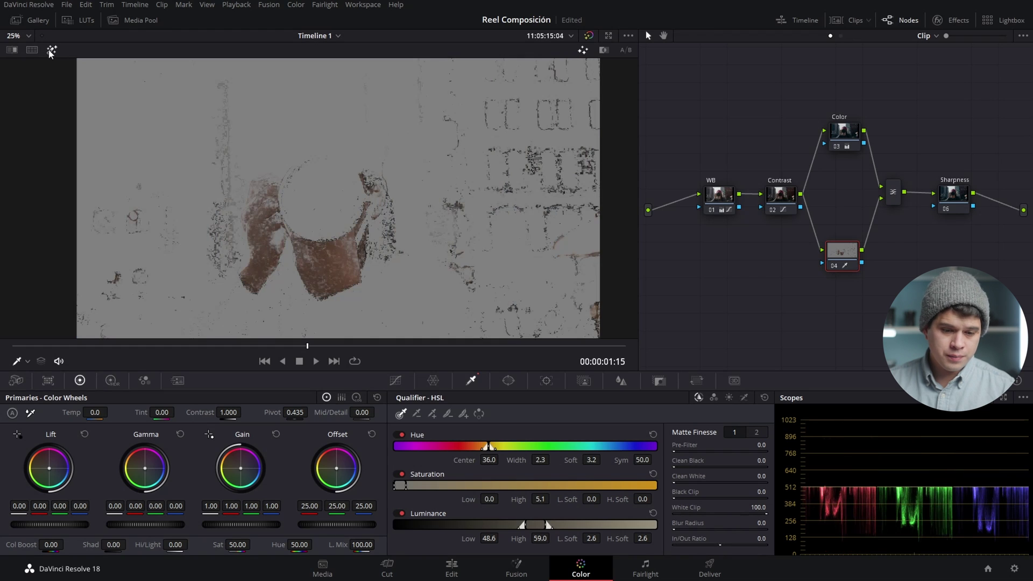
pyautogui.click(321, 251)
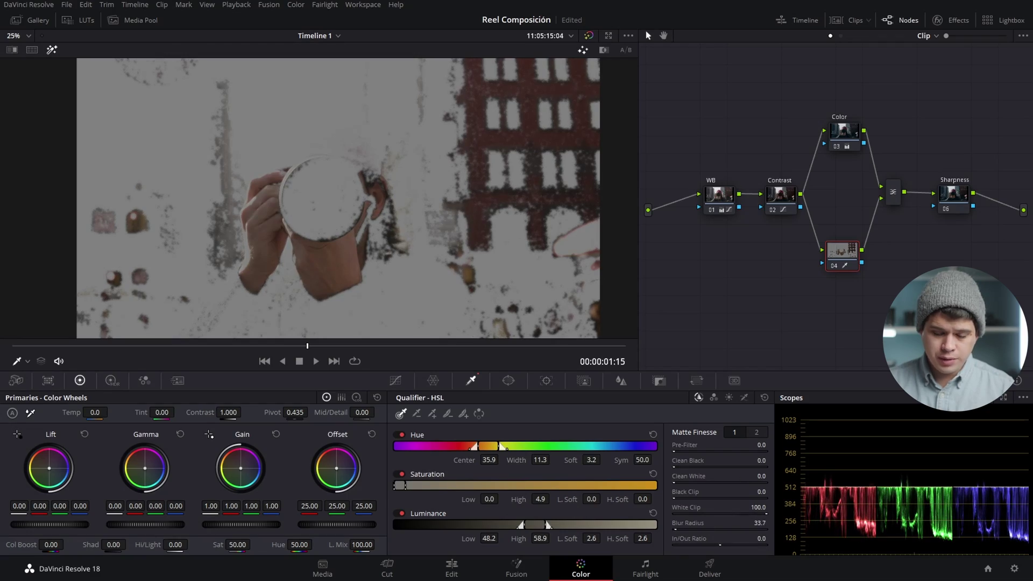
pyautogui.click(756, 432)
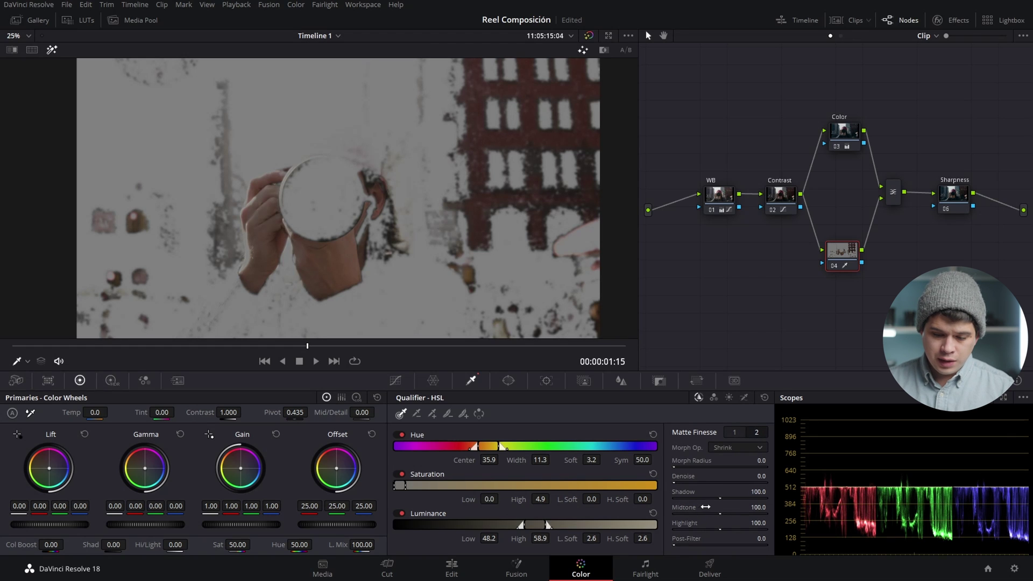
pyautogui.click(52, 52)
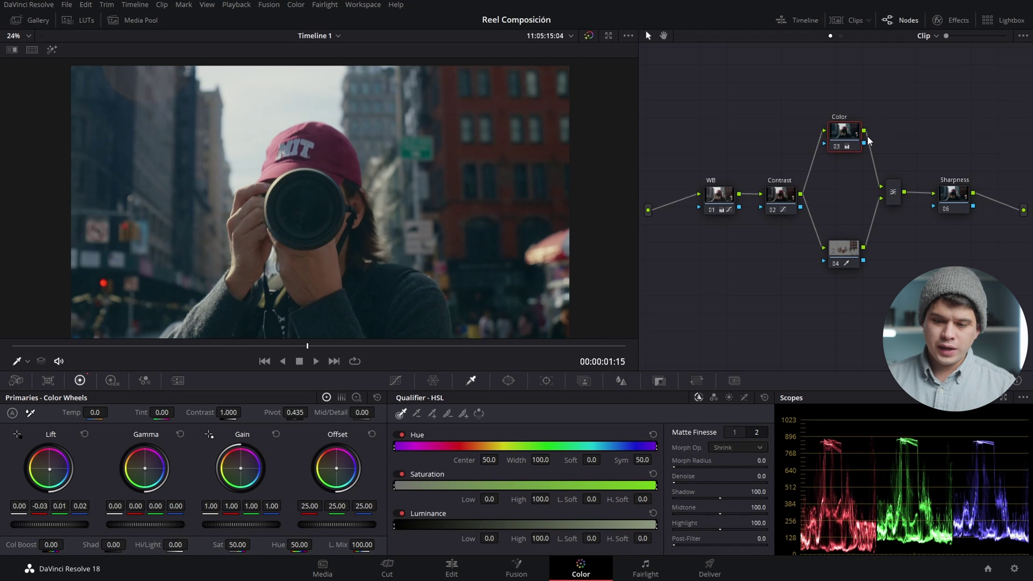
# Compare skin node 04 off and on, examining the hand's skin tone up close and in the whole frame
pyautogui.click(847, 246)
pyautogui.scroll(4, 318, 269)
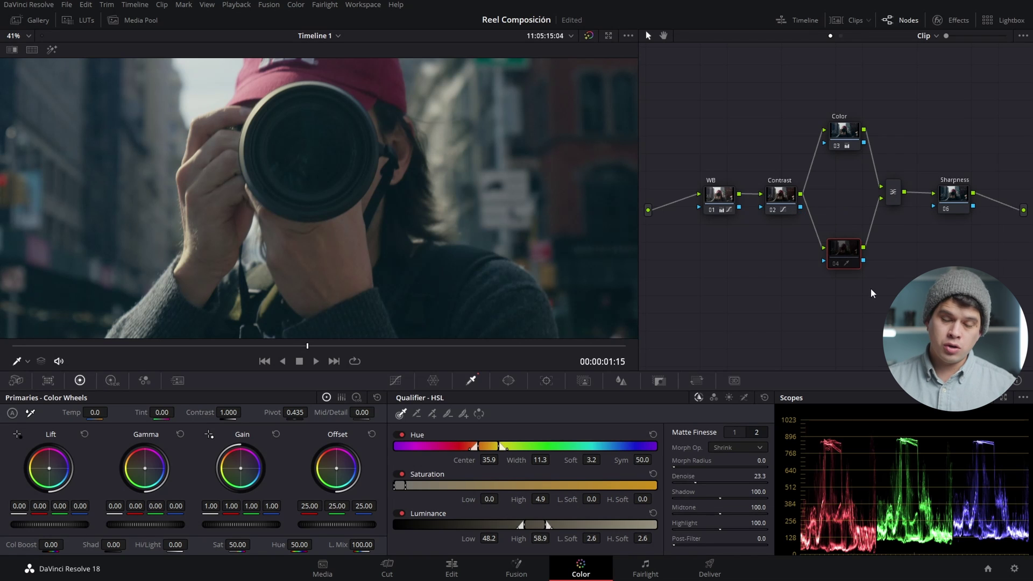
pyautogui.moveTo(852, 264)
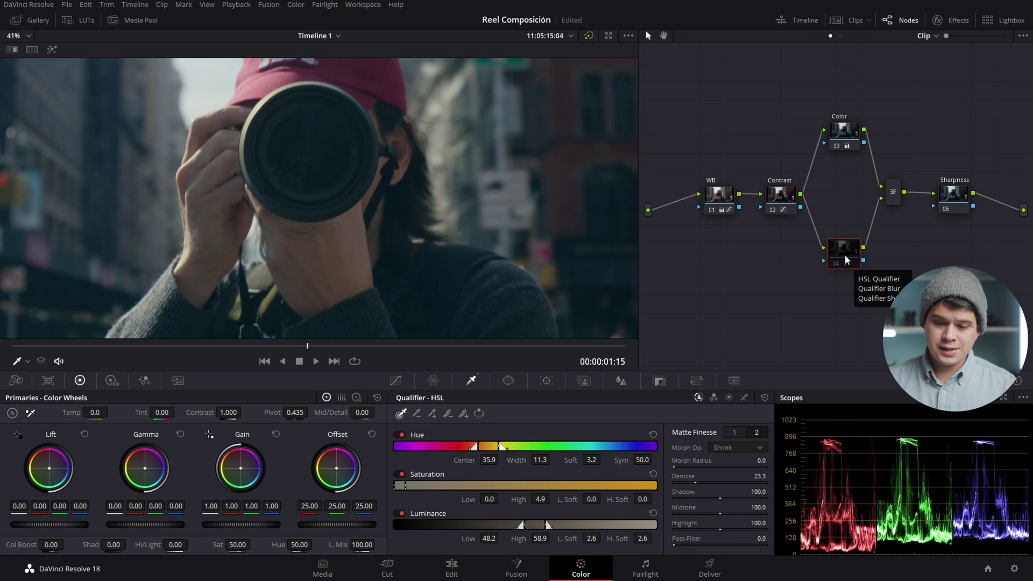
pyautogui.moveTo(867, 154)
pyautogui.moveTo(850, 134)
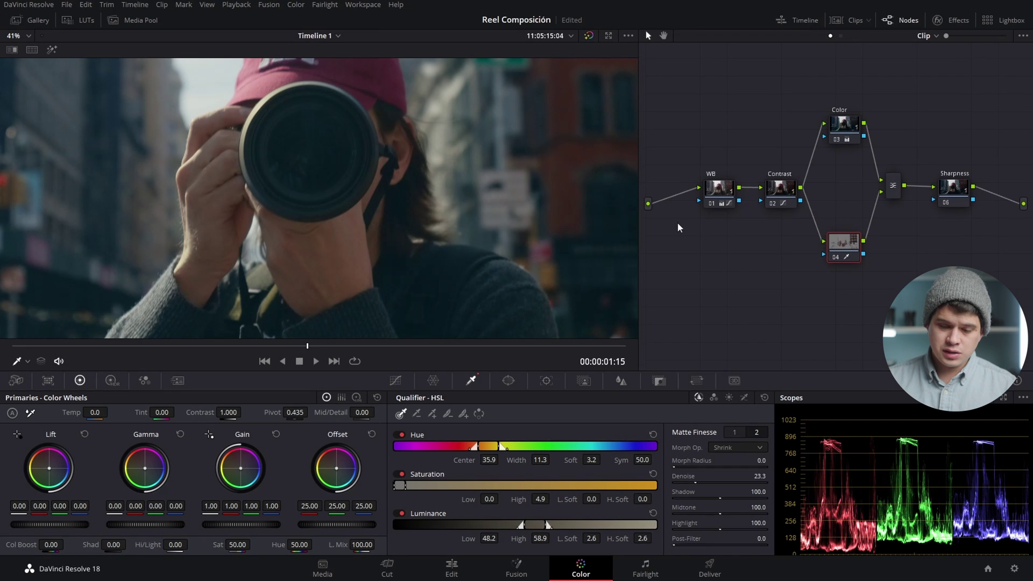
pyautogui.scroll(-3, 517, 177)
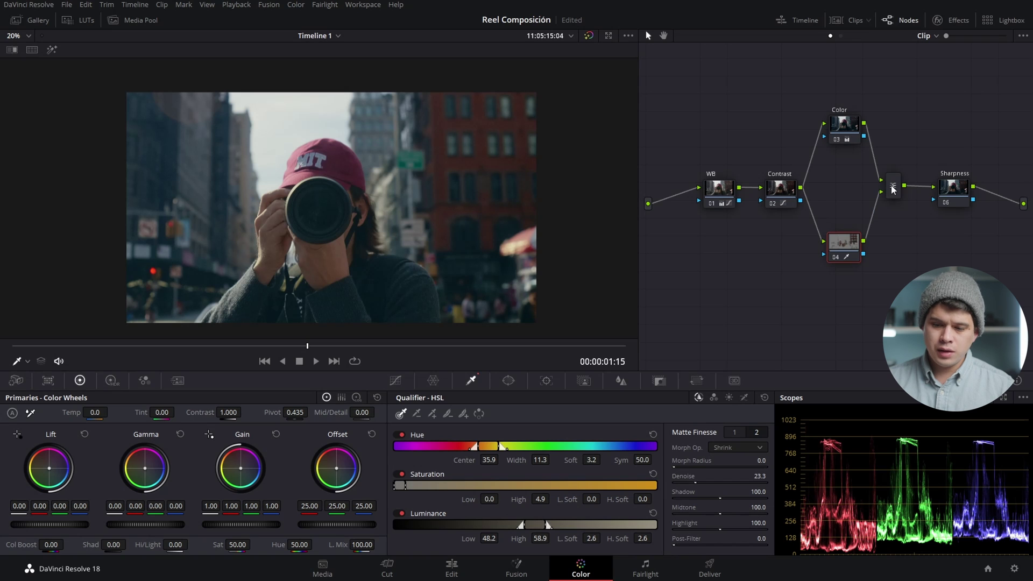
pyautogui.scroll(2, 345, 231)
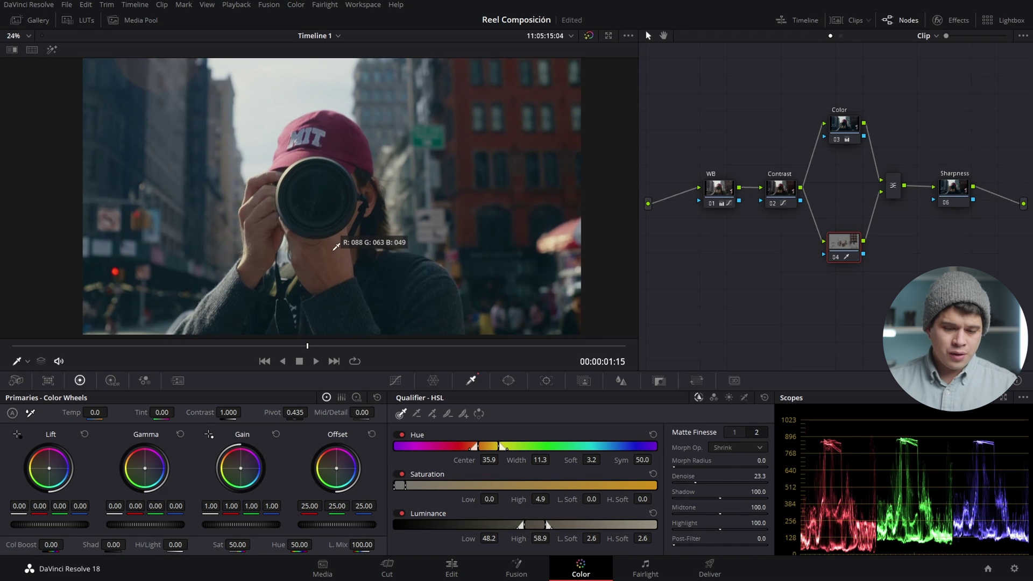
pyautogui.scroll(1, 408, 260)
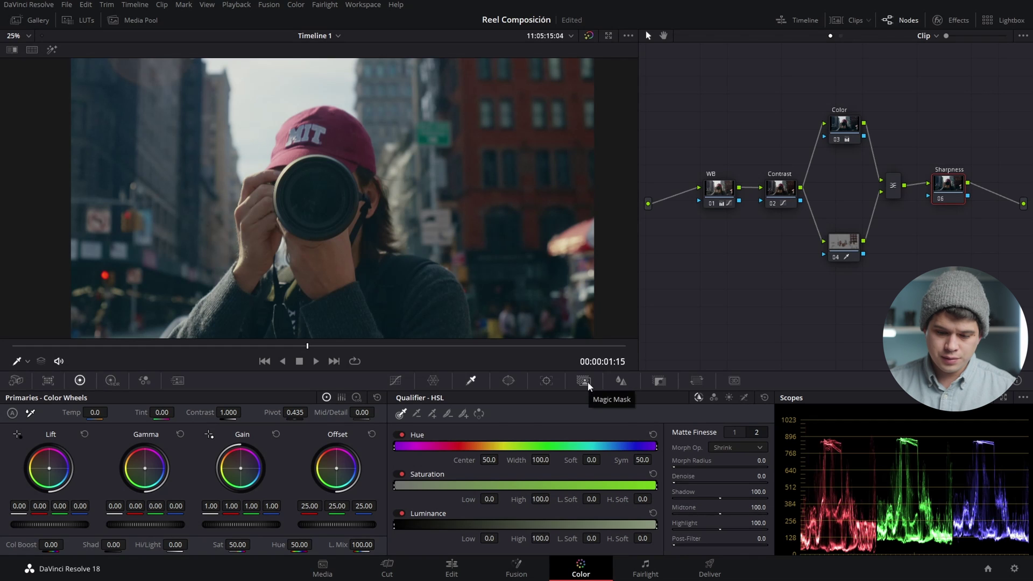
# Try a blur radius of 0.00 on the Sharpness node, reset it, and set the radius to 0.41 for all three channels
pyautogui.click(613, 383)
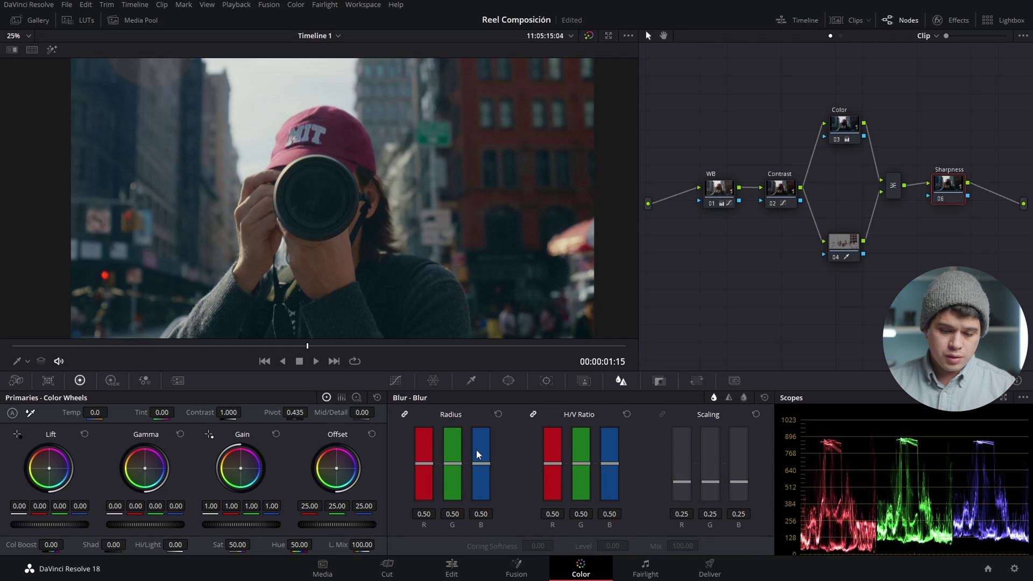
pyautogui.moveTo(458, 461); pyautogui.dragTo(459, 531)
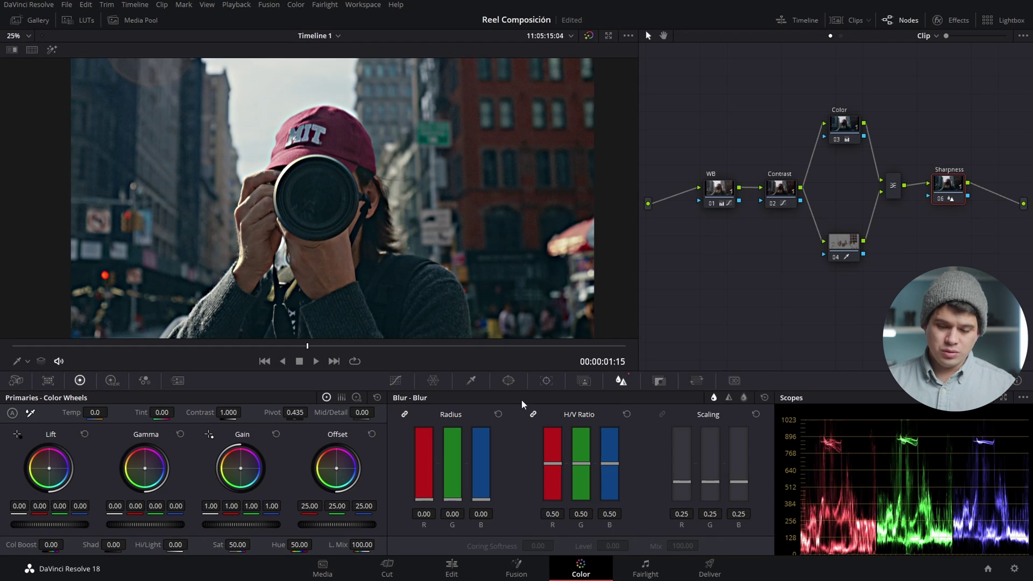
pyautogui.click(499, 414)
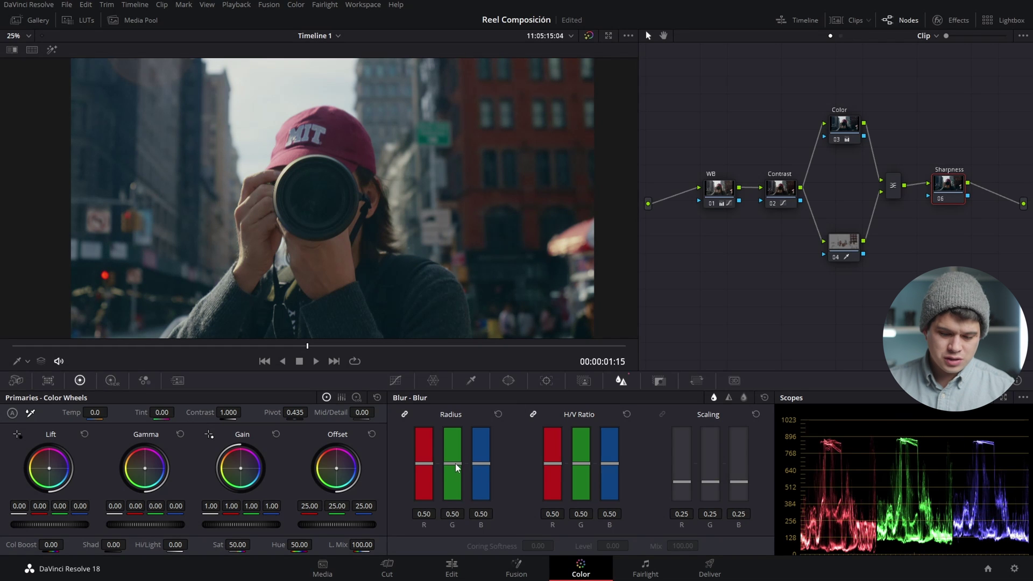
pyautogui.moveTo(455, 464); pyautogui.dragTo(453, 465)
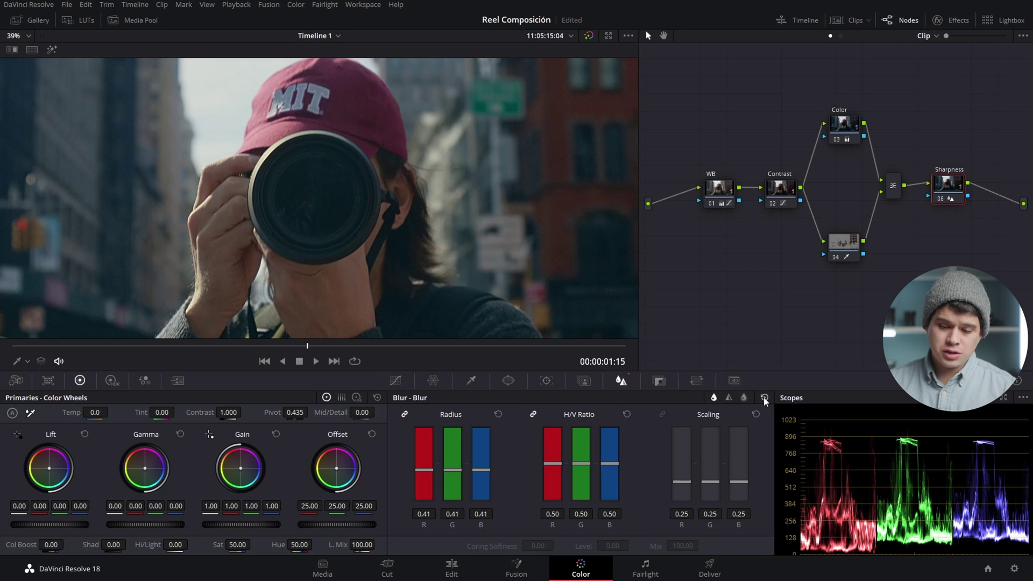
# Reset the blur settings on the Sharpness node and set its midtone detail to 100.00, examining the camera and hands up close
pyautogui.click(764, 397)
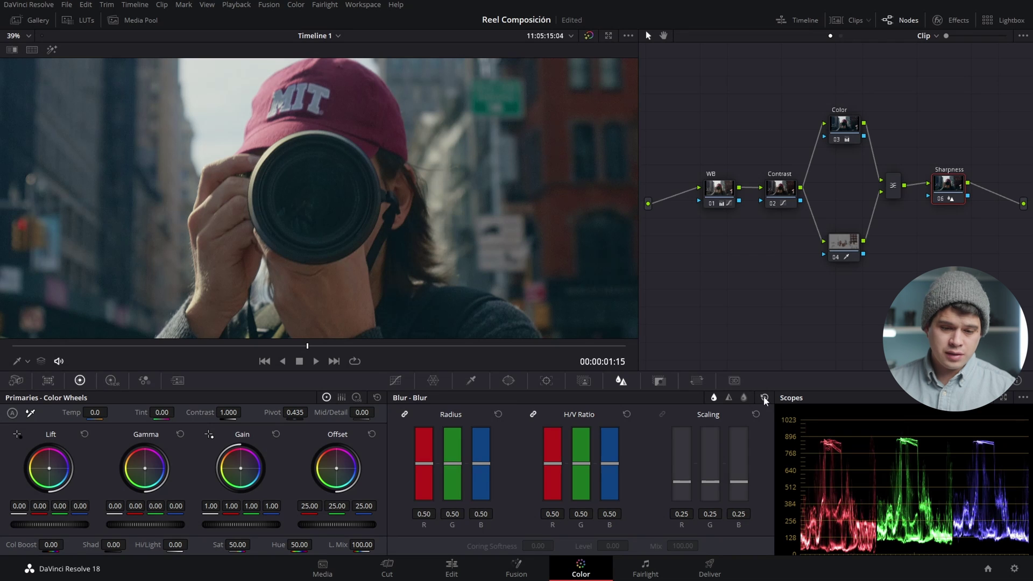
pyautogui.scroll(-3, 461, 231)
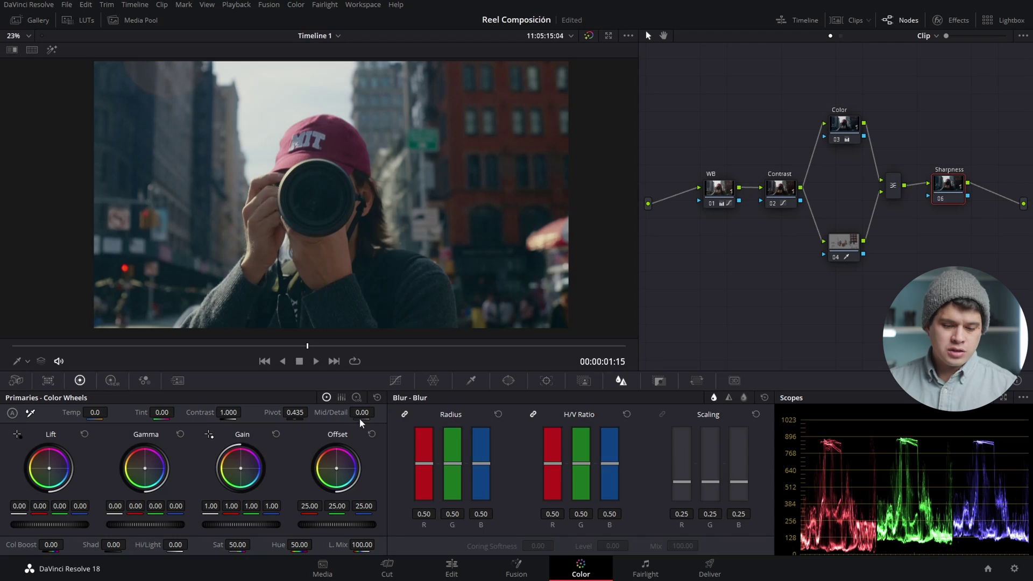
pyautogui.moveTo(362, 413); pyautogui.dragTo(377, 412)
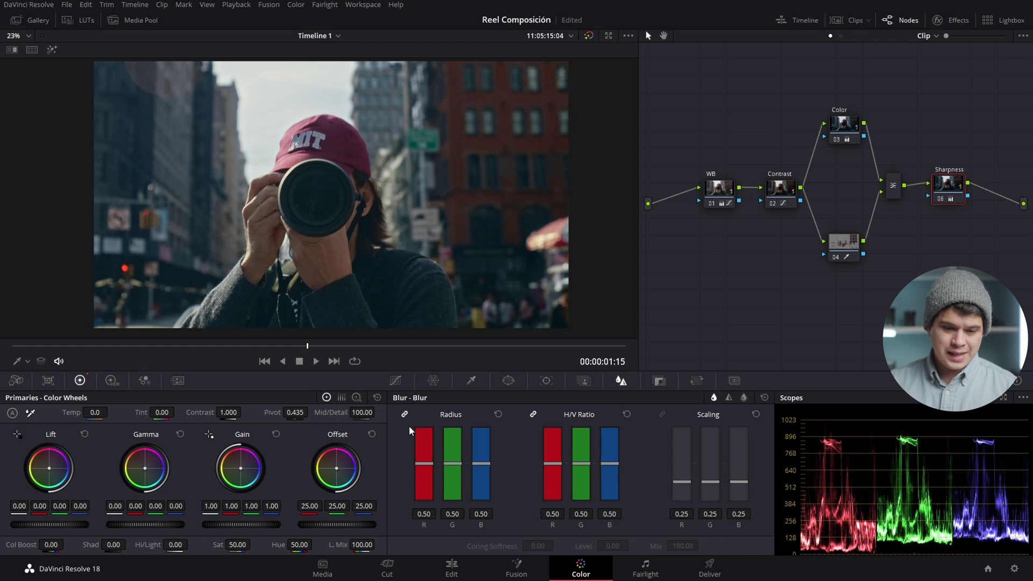
pyautogui.scroll(5, 318, 204)
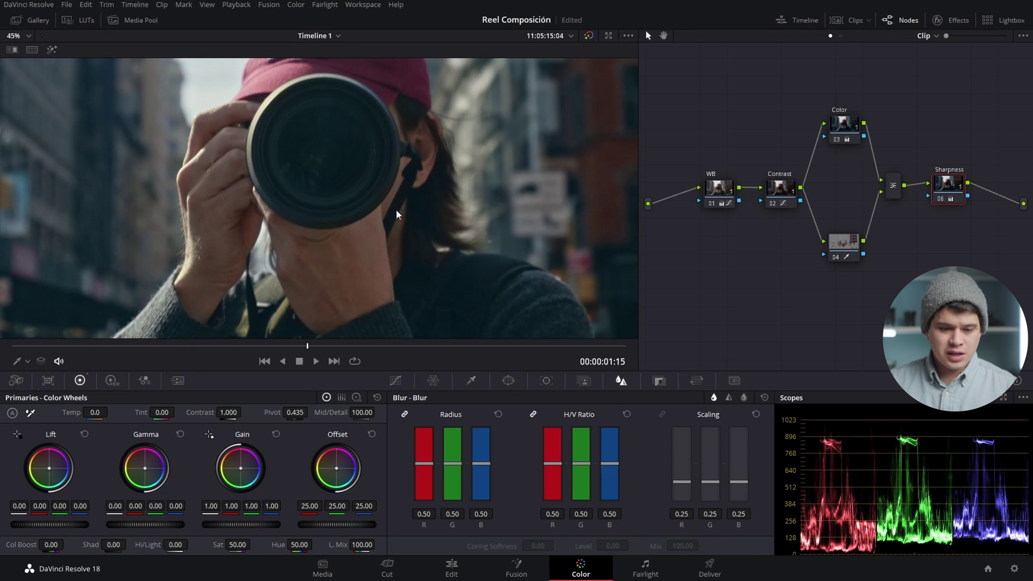
pyautogui.moveTo(300, 178); pyautogui.dragTo(347, 189)
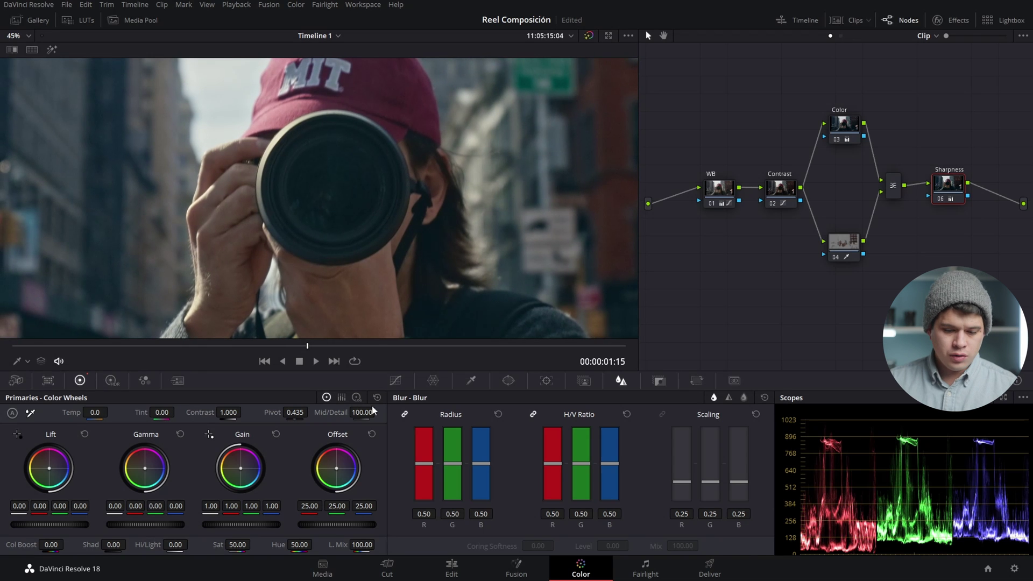
# Try a midtone detail of -100.00 on the Sharpness node, and set it back to 100.00
pyautogui.moveTo(361, 412); pyautogui.dragTo(301, 412)
pyautogui.scroll(-3, 248, 225)
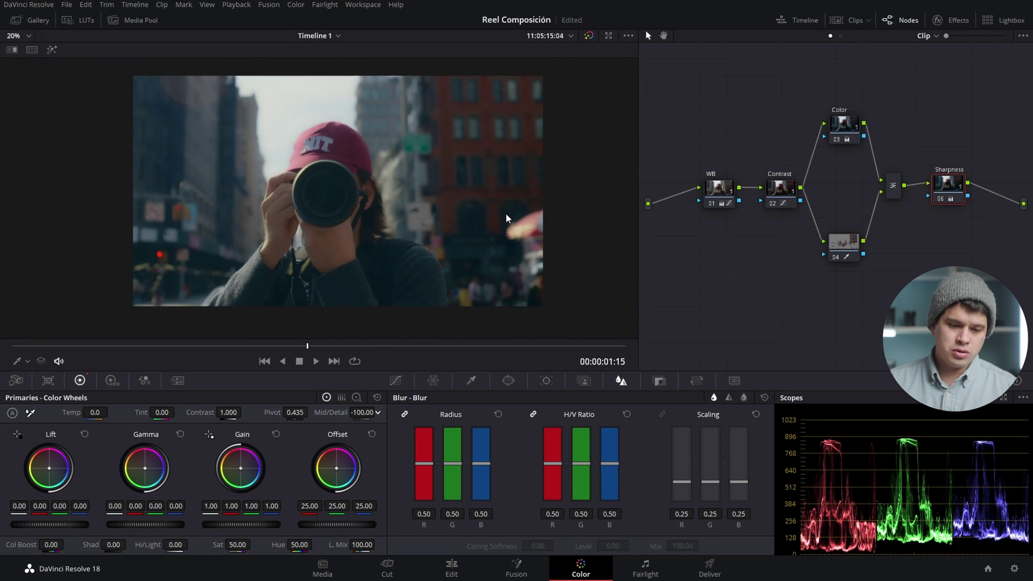
pyautogui.moveTo(378, 412); pyautogui.dragTo(376, 401)
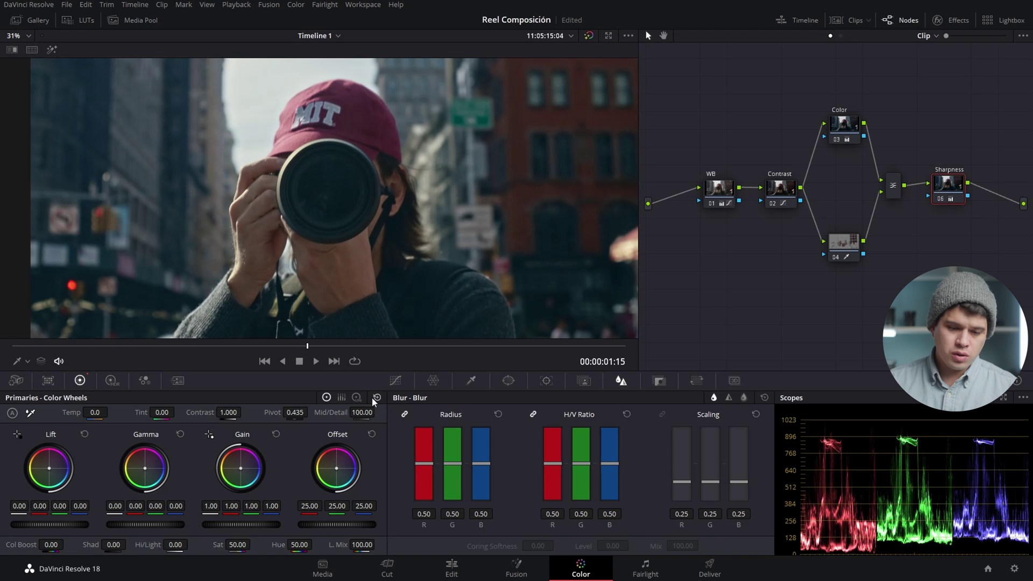